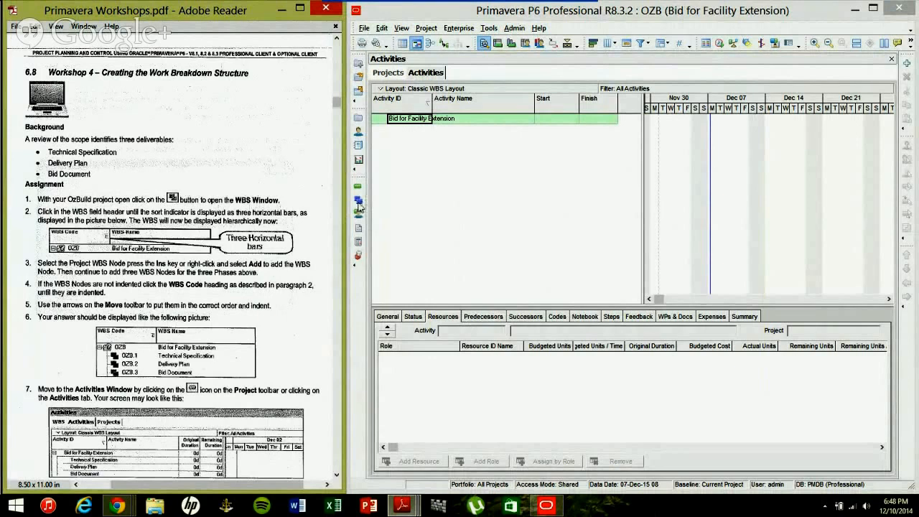
Open project OZB's WBS window from the Project toolbar.
{"action": "left_click", "coordinate": [358, 202]}
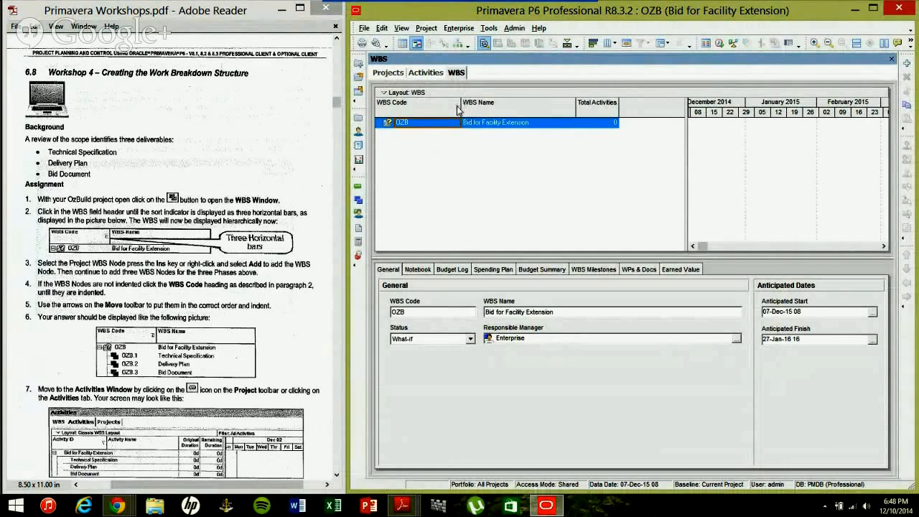
{"action": "left_click", "coordinate": [458, 107]}
{"action": "left_click", "coordinate": [454, 111]}
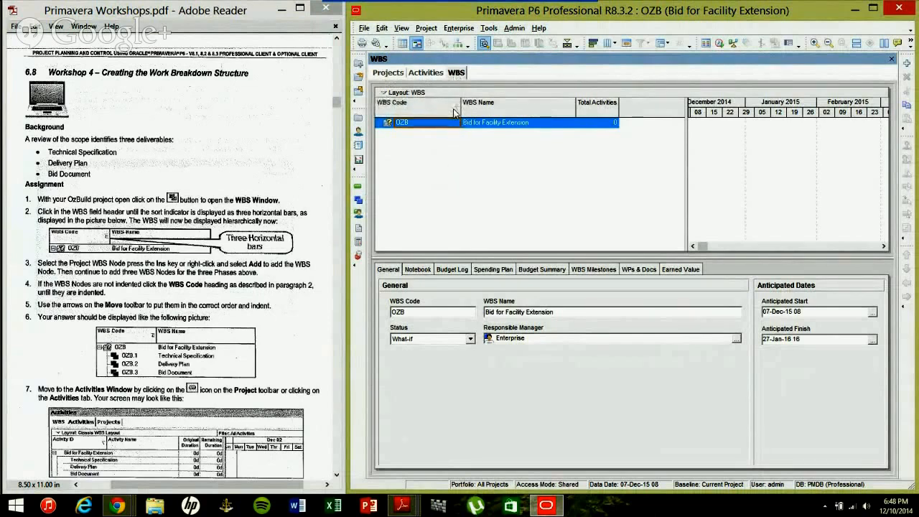
{"action": "left_click", "coordinate": [455, 112]}
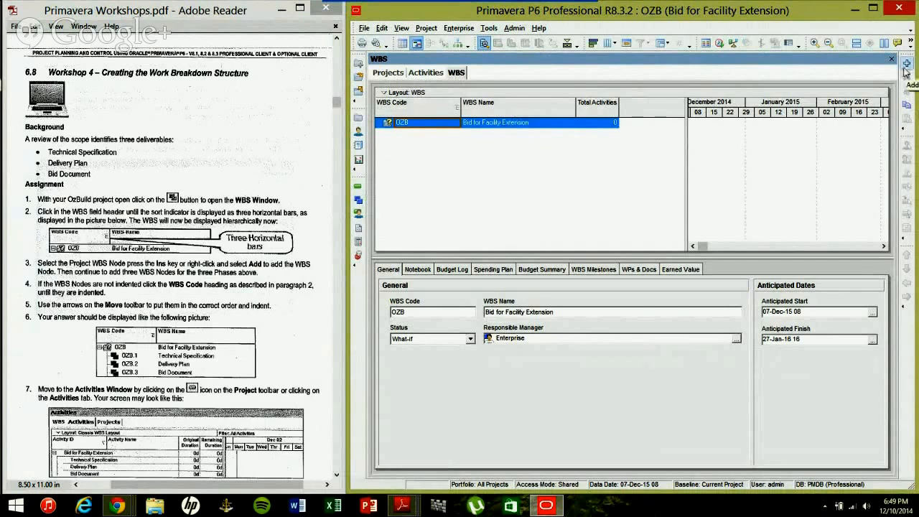
{"action": "right_click", "coordinate": [522, 123]}
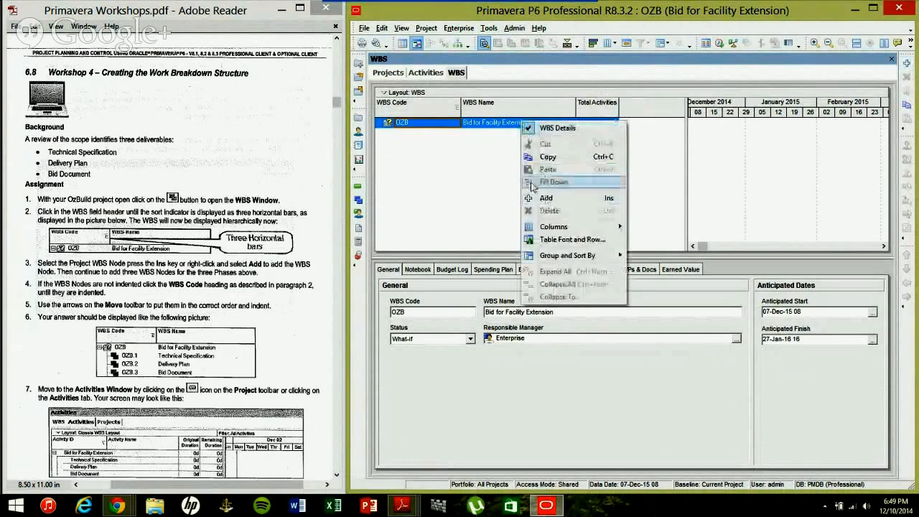
{"action": "left_click", "coordinate": [496, 153]}
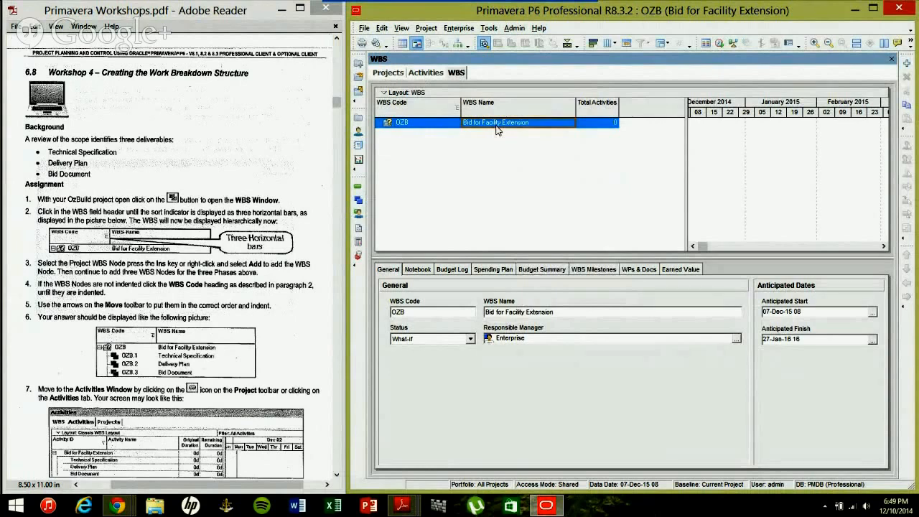
{"action": "right_click", "coordinate": [495, 128]}
Create child node OZB.1 named Technical Specification under OZB, then insert another blank node.
{"action": "left_click", "coordinate": [537, 203]}
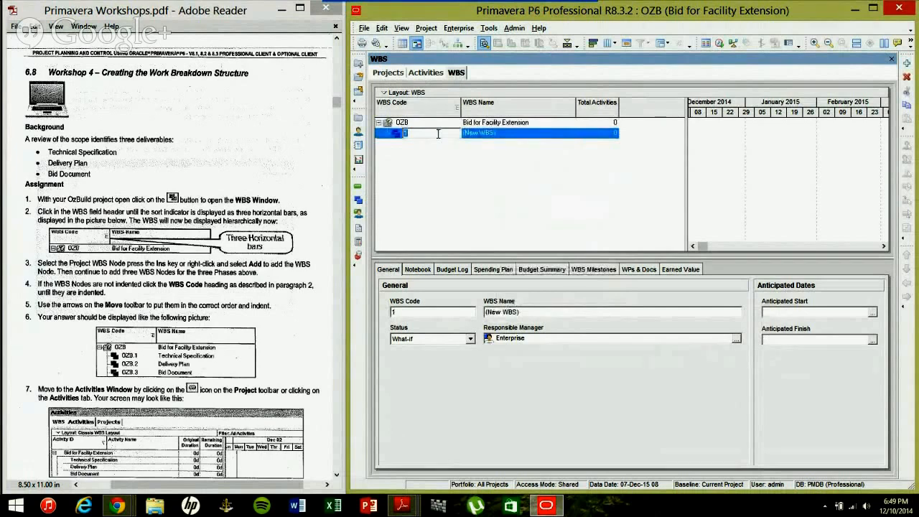
{"action": "key", "text": "Return"}
{"action": "type", "text": "Tech"}
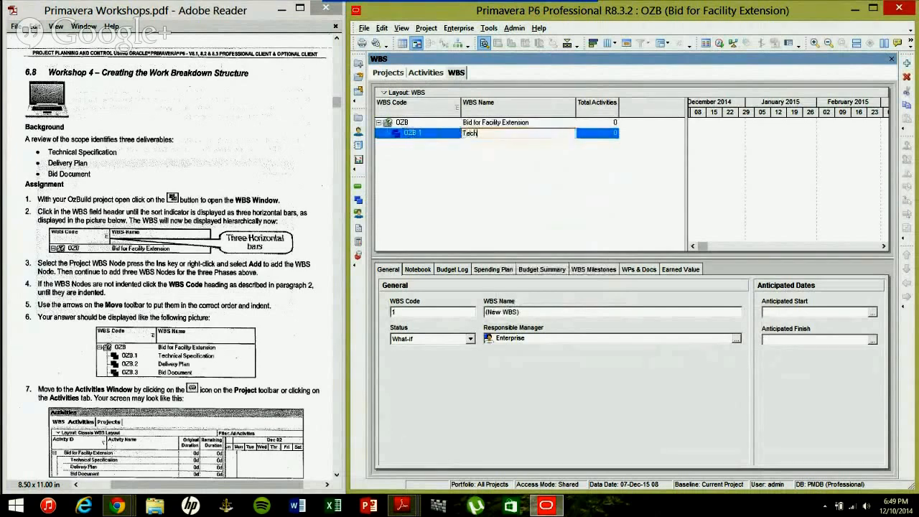
{"action": "type", "text": "nical Specification"}
{"action": "key", "text": "Return"}
{"action": "left_click", "coordinate": [439, 136]}
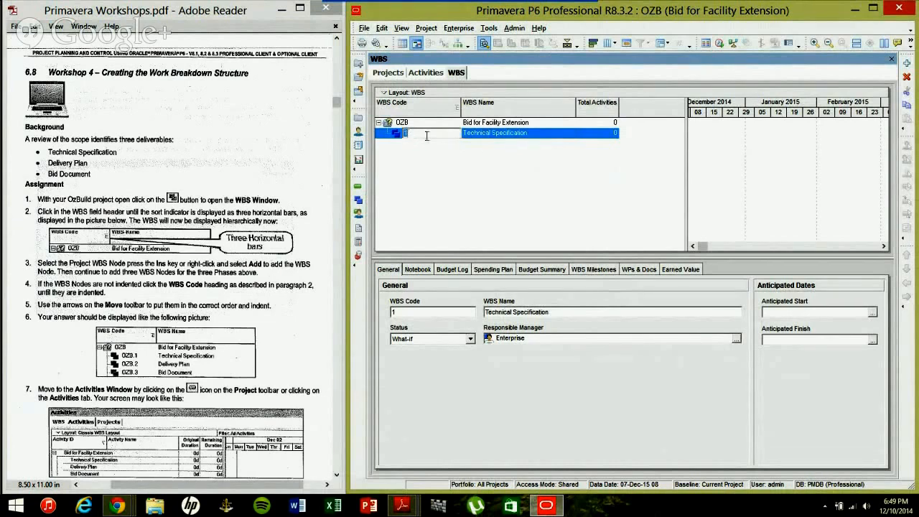
{"action": "left_click", "coordinate": [489, 137]}
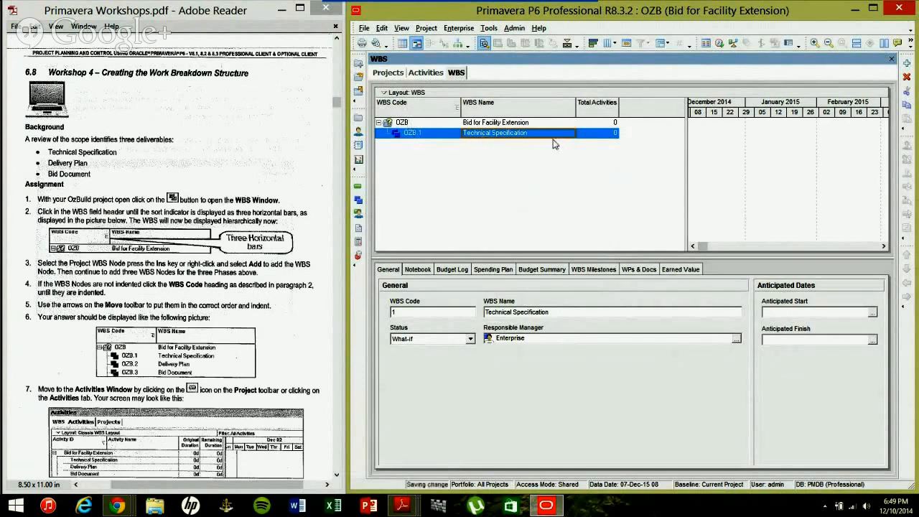
{"action": "key", "text": "Insert"}
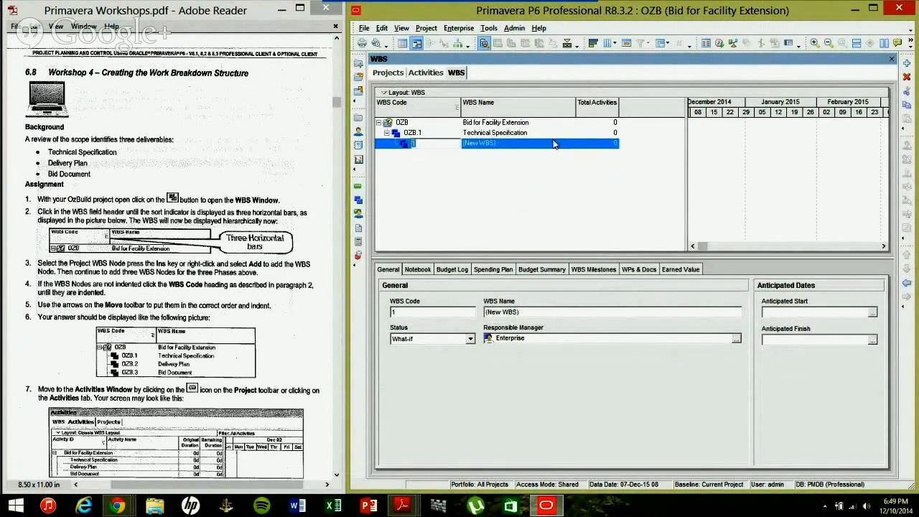
Name the new node Delivery Plan and promote it one level to OZB.2.
{"action": "left_click", "coordinate": [554, 144]}
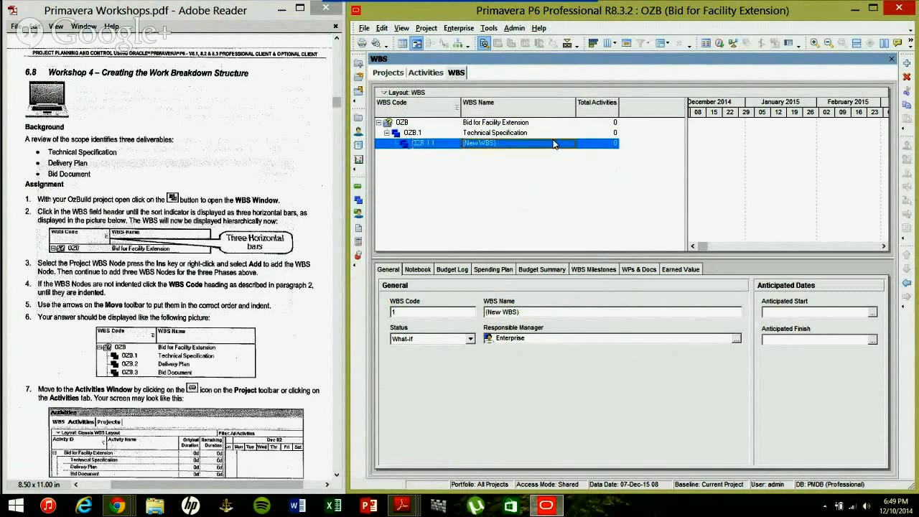
{"action": "left_click", "coordinate": [480, 135]}
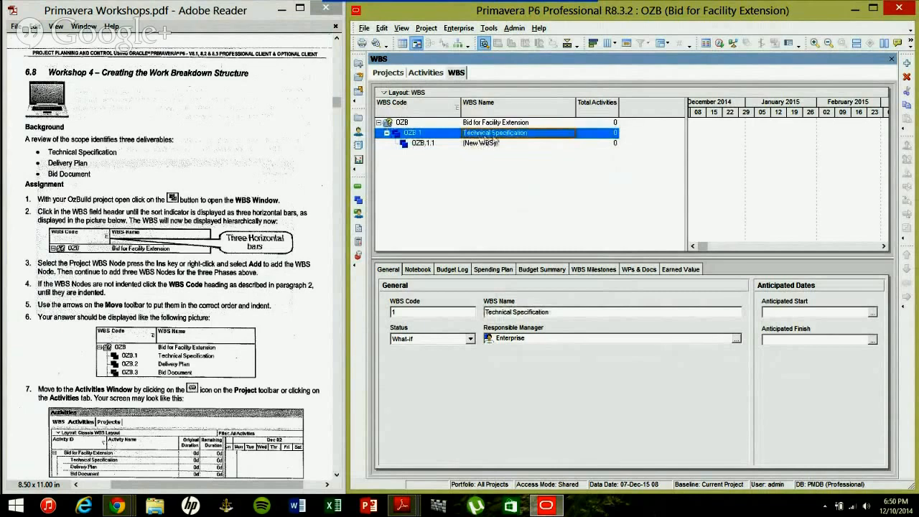
{"action": "left_click", "coordinate": [492, 144]}
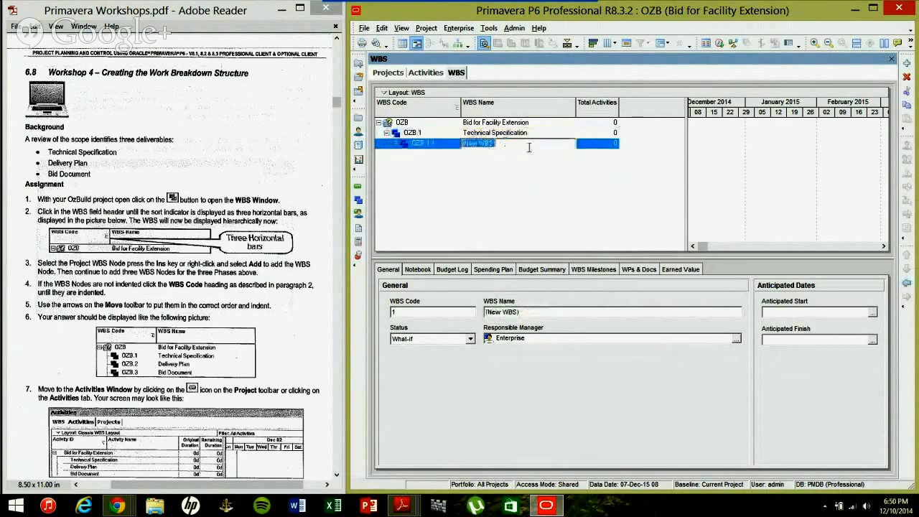
{"action": "type", "text": "Delivery Plan"}
{"action": "key", "text": "Return"}
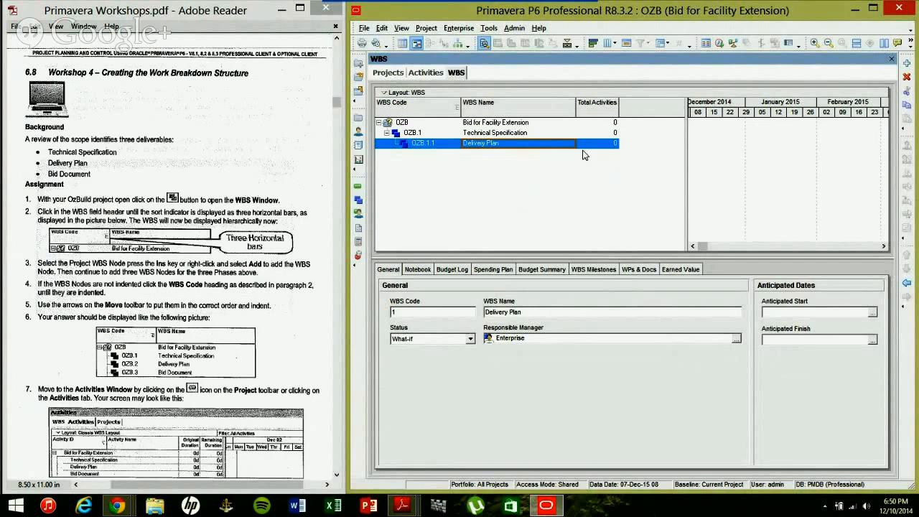
{"action": "key", "text": "ctrl+Left"}
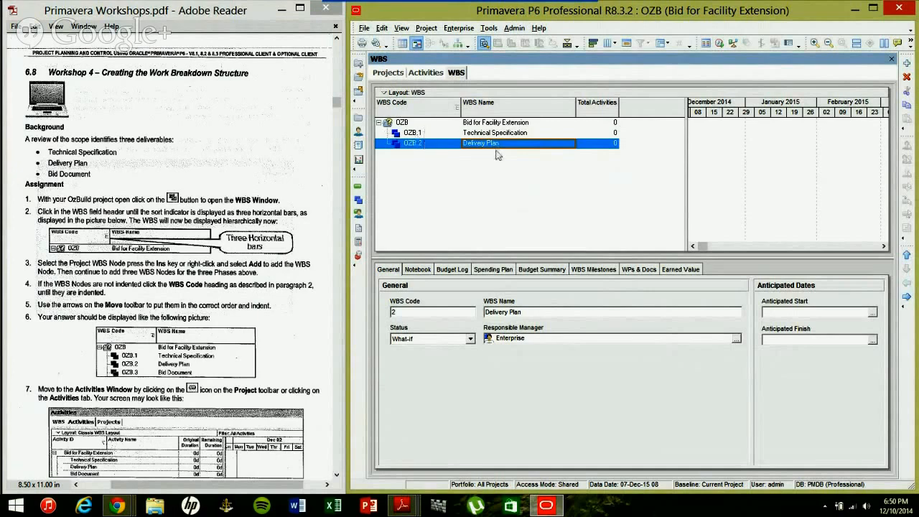
{"action": "left_click", "coordinate": [508, 124]}
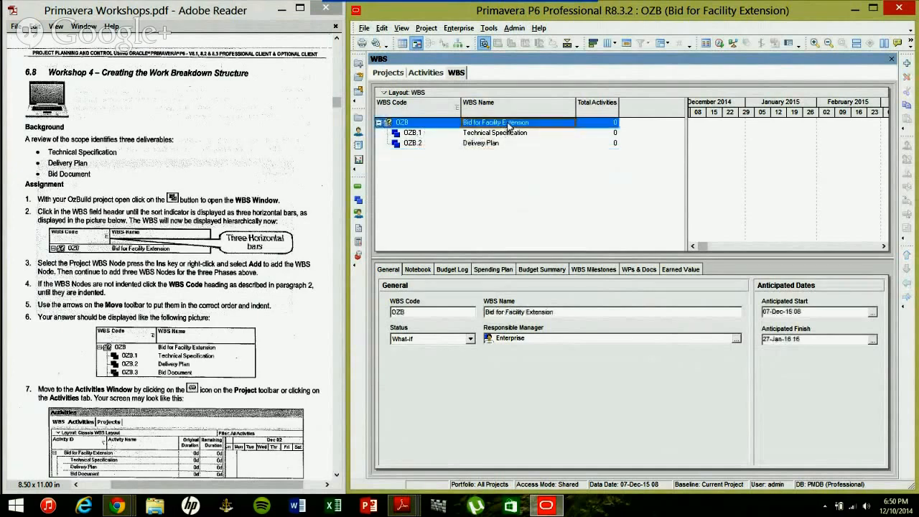
Insert node OZB.3 named Bid Document and move it below Delivery Plan.
{"action": "key", "text": "Insert"}
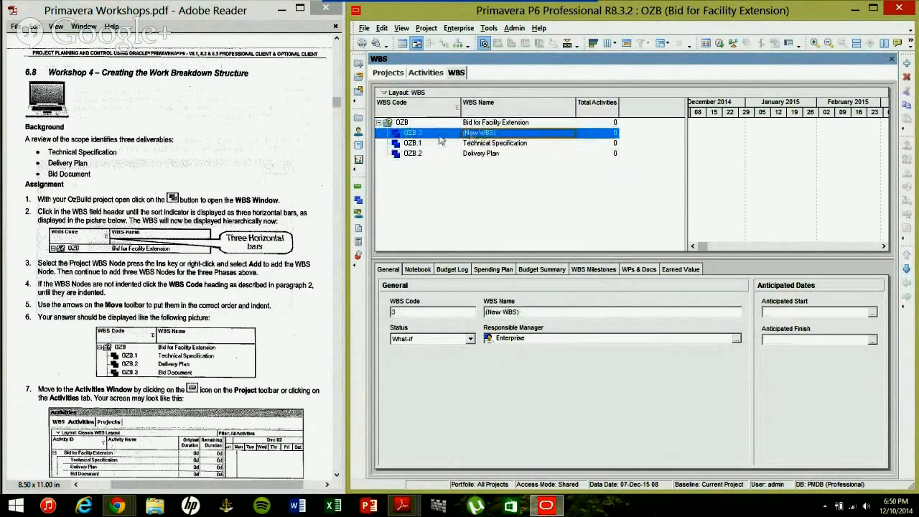
{"action": "left_click", "coordinate": [504, 137]}
{"action": "type", "text": "Bid"}
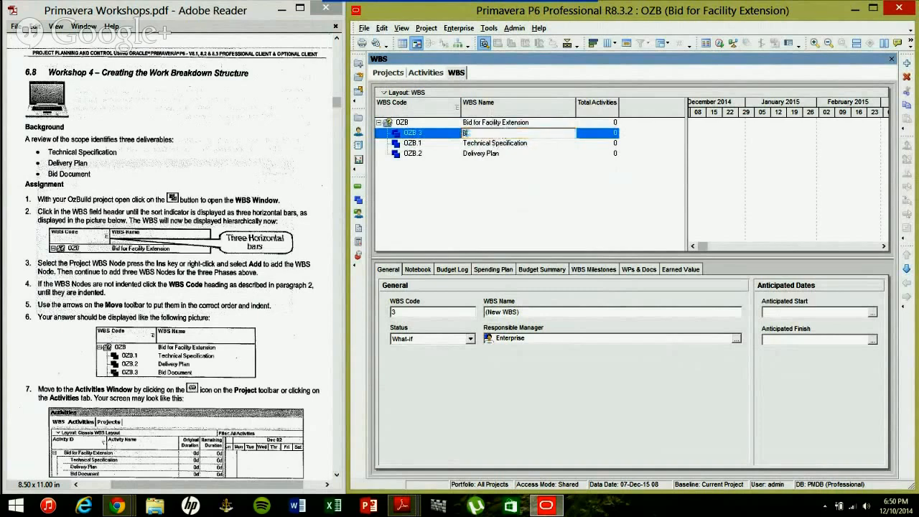
{"action": "type", "text": "ocument"}
{"action": "key", "text": "Return"}
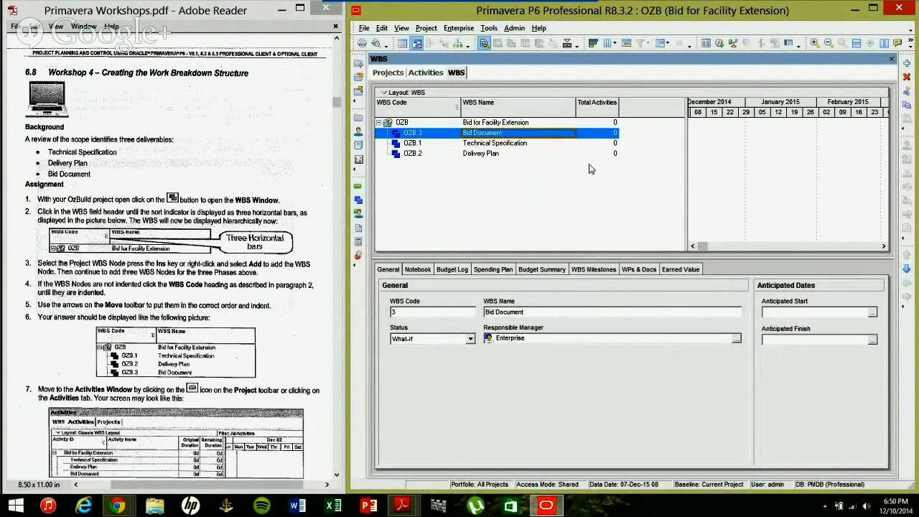
{"action": "key", "text": "ctrl+Down"}
{"action": "key", "text": "ctrl+Down"}
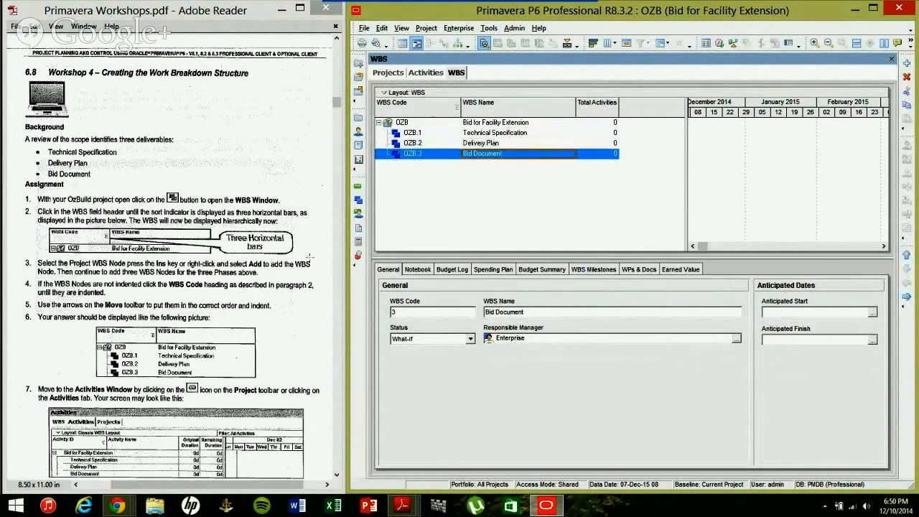
{"action": "left_click", "coordinate": [178, 299]}
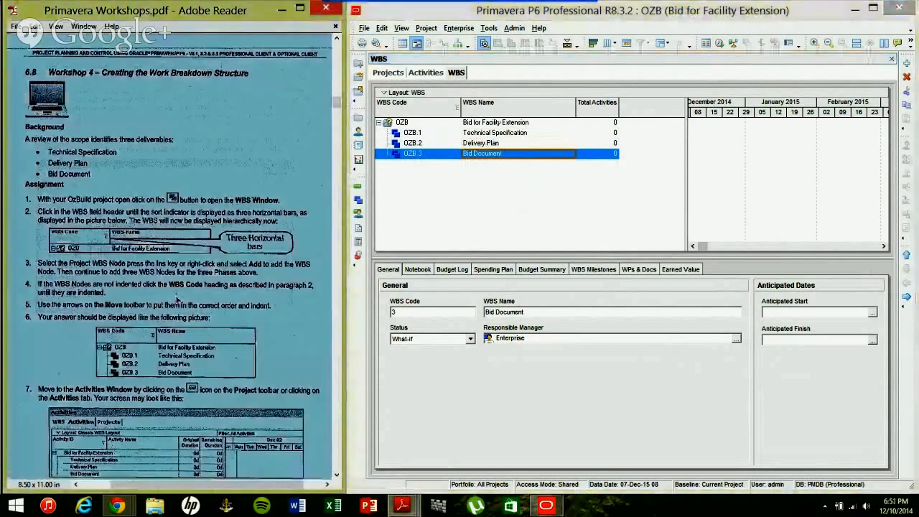
Try flat and descending sort orders on the WBS list, then restore the hierarchical view.
{"action": "left_click", "coordinate": [178, 300]}
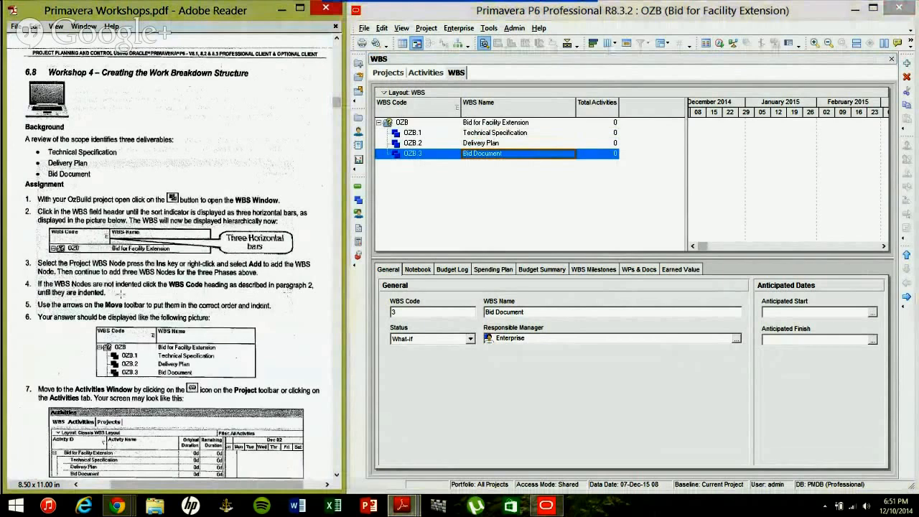
{"action": "left_click", "coordinate": [452, 109]}
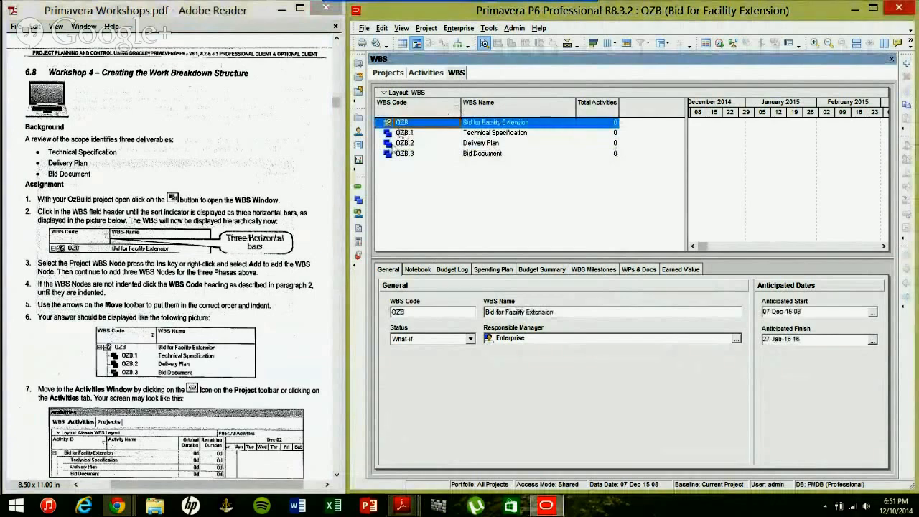
{"action": "left_click", "coordinate": [448, 115]}
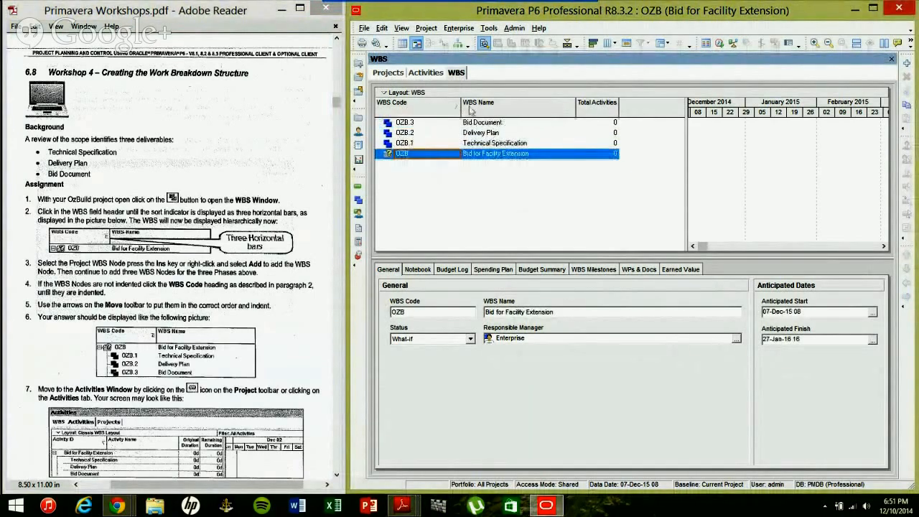
{"action": "left_click", "coordinate": [452, 110]}
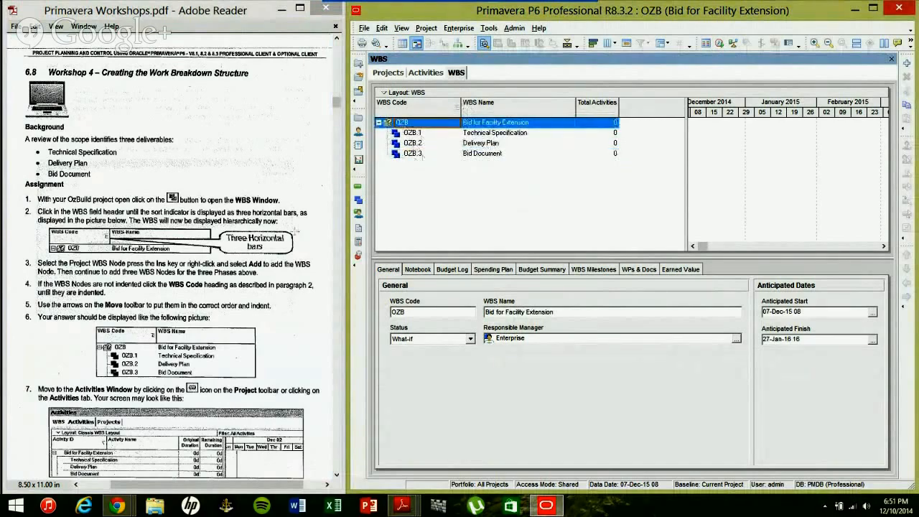
Read further in the workshop PDF and bring up OZB's Activities window.
{"action": "left_click", "coordinate": [190, 337]}
{"action": "scroll", "coordinate": [190, 338], "scroll_direction": "down", "scroll_amount": 1}
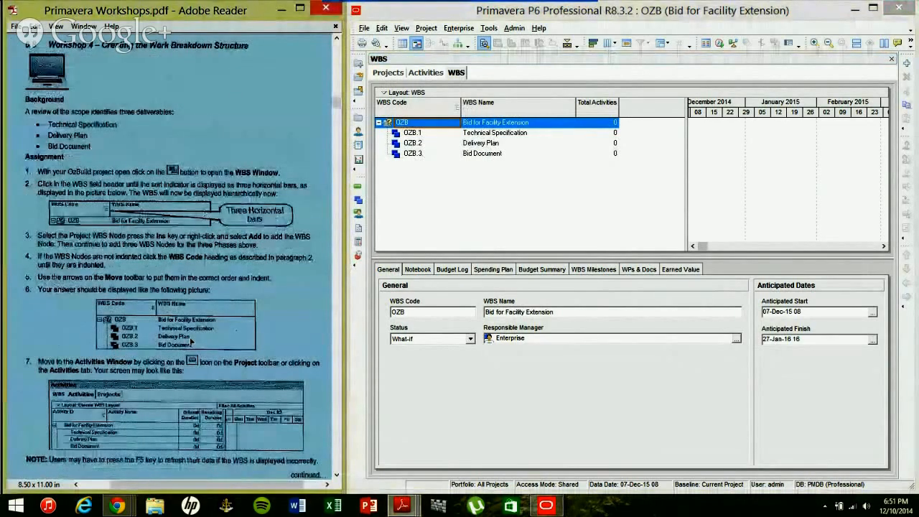
{"action": "left_click", "coordinate": [191, 342]}
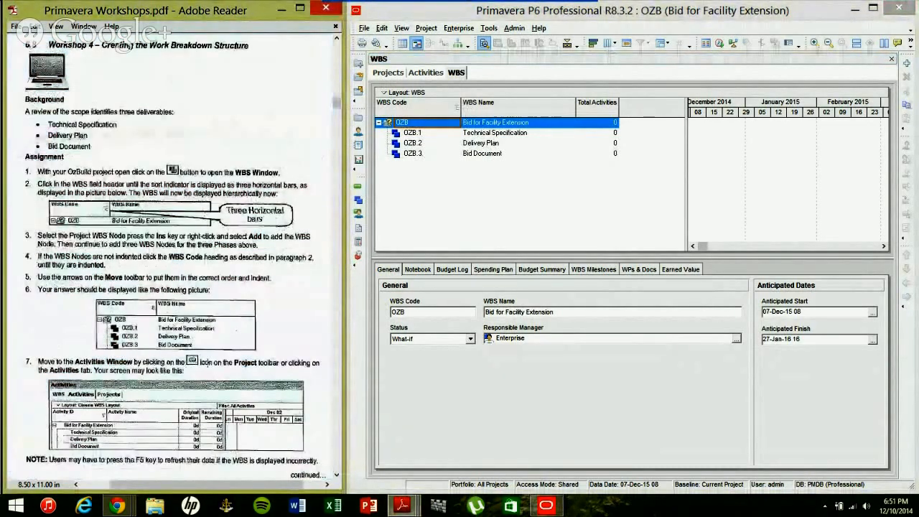
{"action": "left_click", "coordinate": [356, 186]}
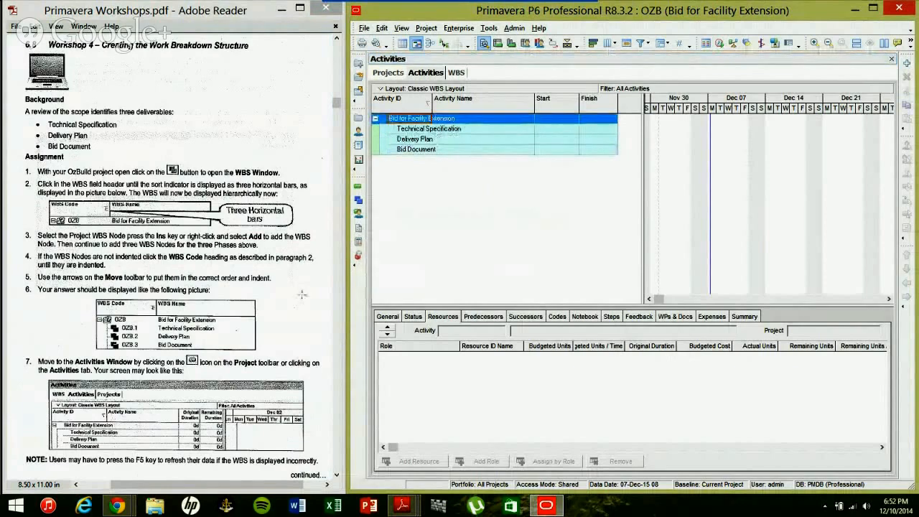
Scroll the workshop PDF down to the layout instructions.
{"action": "scroll", "coordinate": [302, 294], "scroll_direction": "down", "scroll_amount": 2}
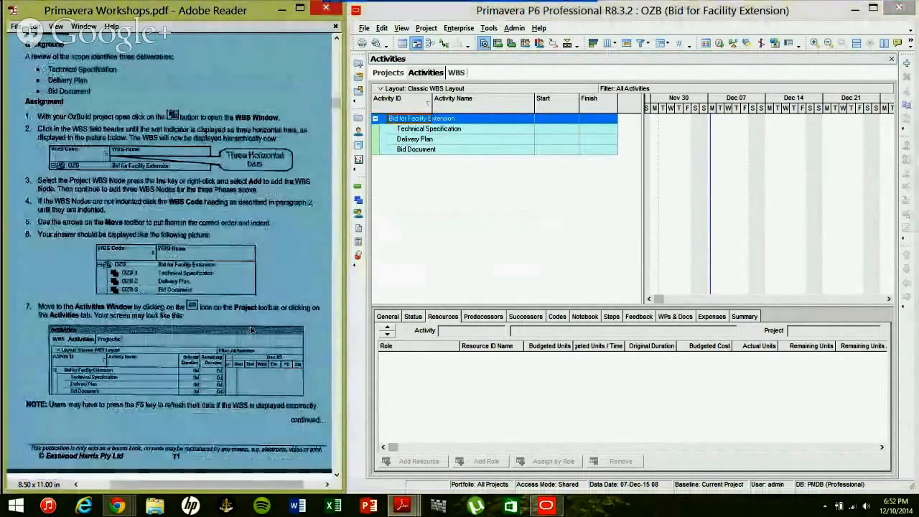
{"action": "scroll", "coordinate": [252, 331], "scroll_direction": "down", "scroll_amount": 10}
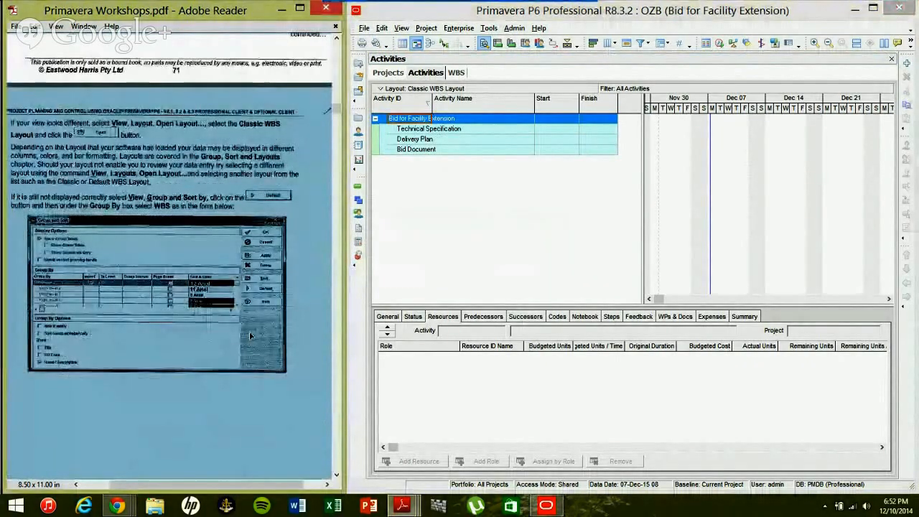
{"action": "left_click", "coordinate": [250, 336]}
{"action": "scroll", "coordinate": [250, 336], "scroll_direction": "left", "scroll_amount": 1}
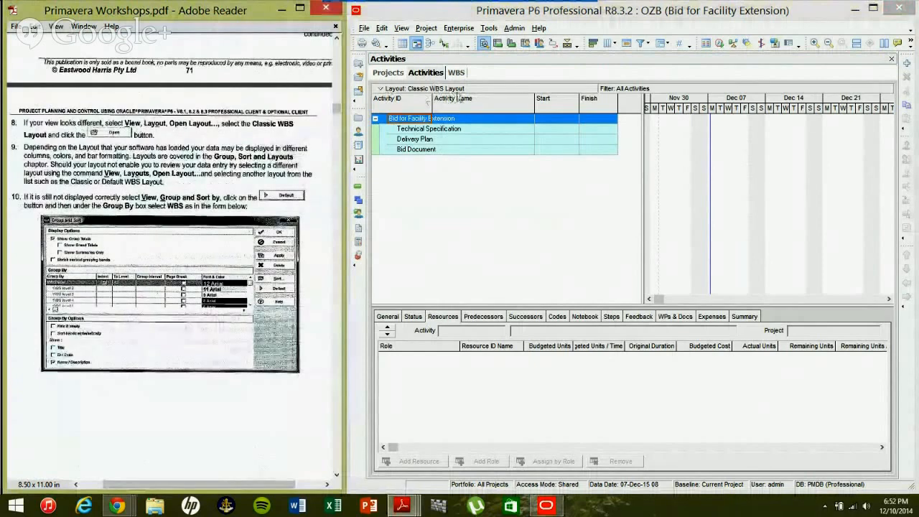
Choose View > Layout > Open Layout, answering No to saving the current layout.
{"action": "right_click", "coordinate": [455, 221]}
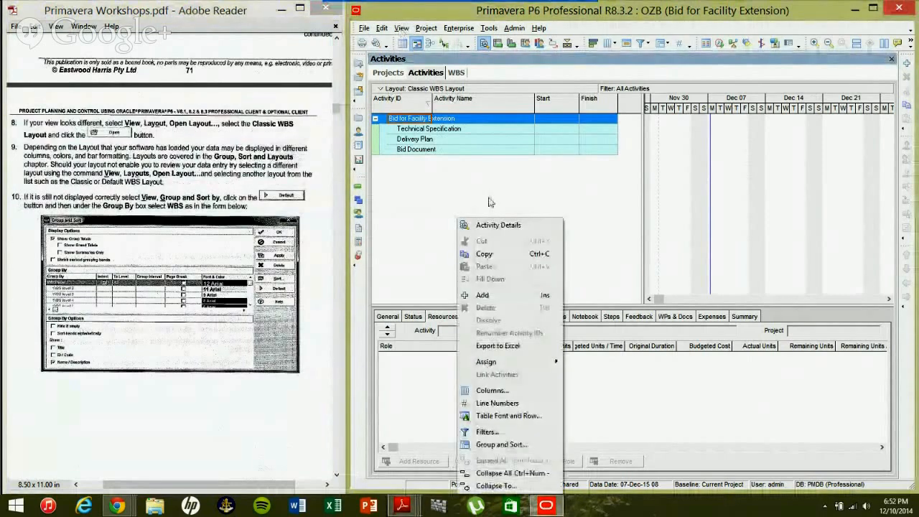
{"action": "left_click", "coordinate": [401, 28]}
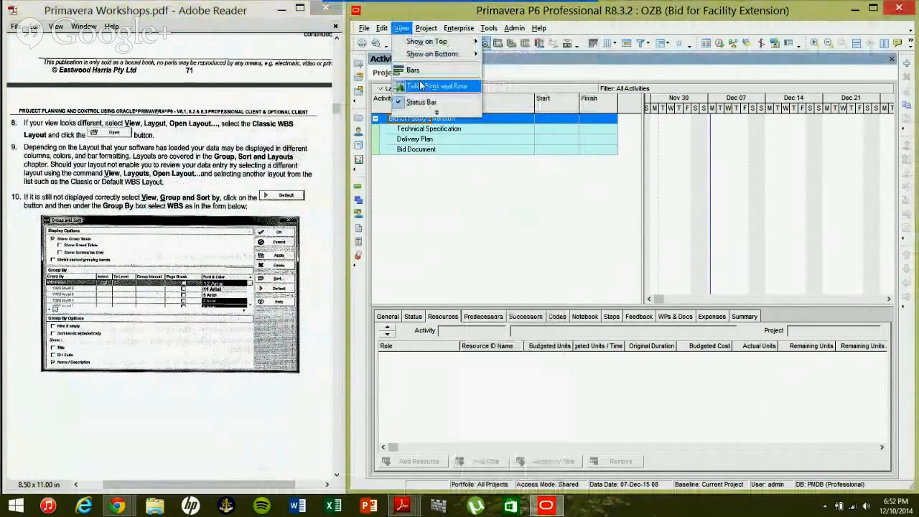
{"action": "left_click", "coordinate": [435, 113]}
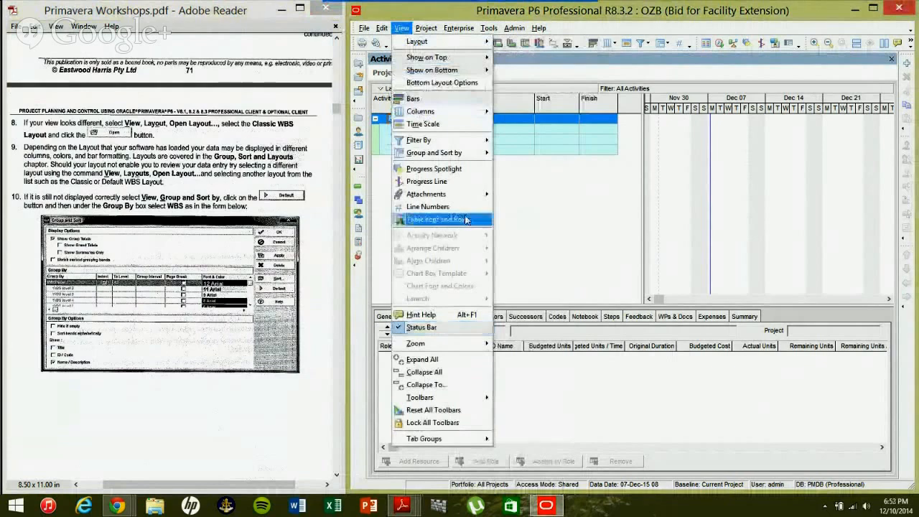
{"action": "mouse_move", "coordinate": [488, 28]}
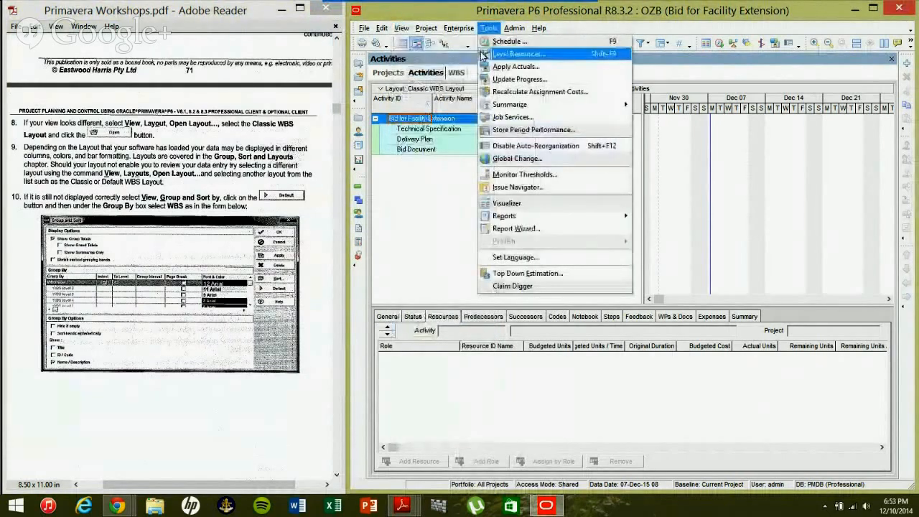
{"action": "left_click", "coordinate": [482, 55]}
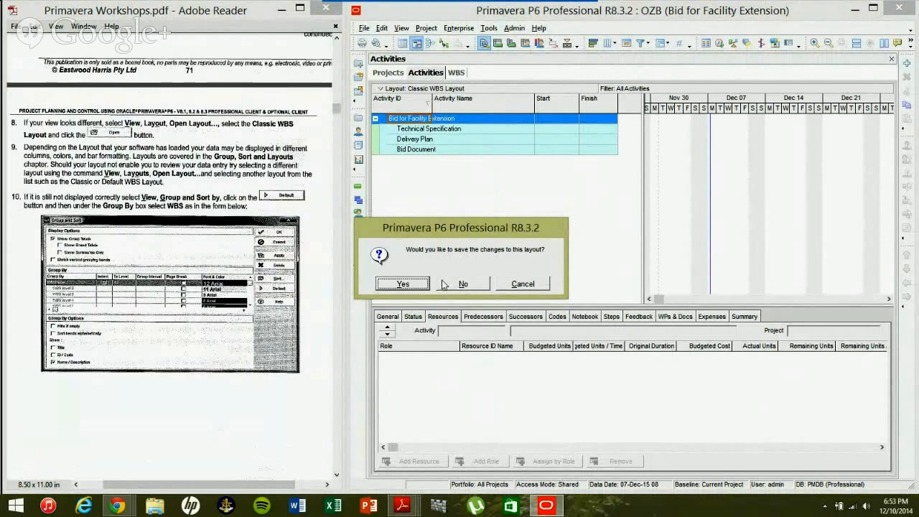
{"action": "left_click", "coordinate": [446, 285]}
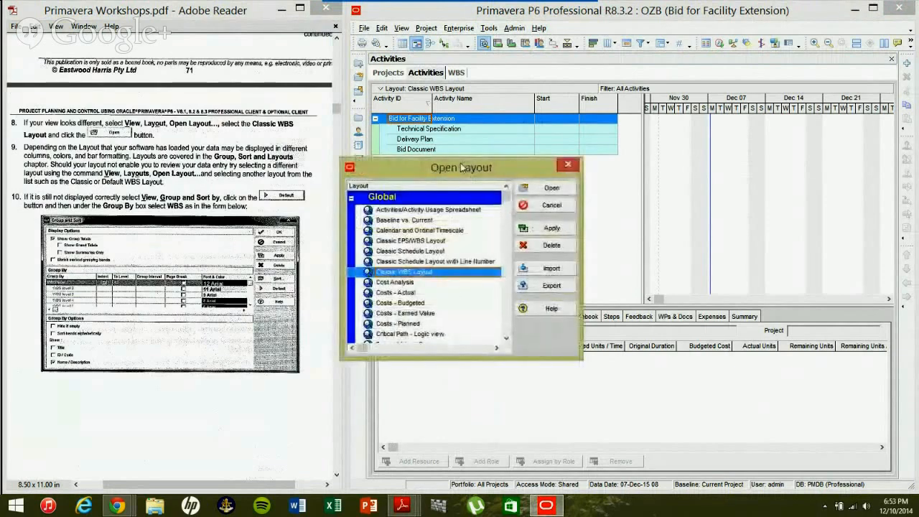
Preview the Classic WBS and Cost Analysis layouts, then open Classic WBS Layout.
{"action": "left_click_drag", "start_coordinate": [461, 166], "coordinate": [560, 151]}
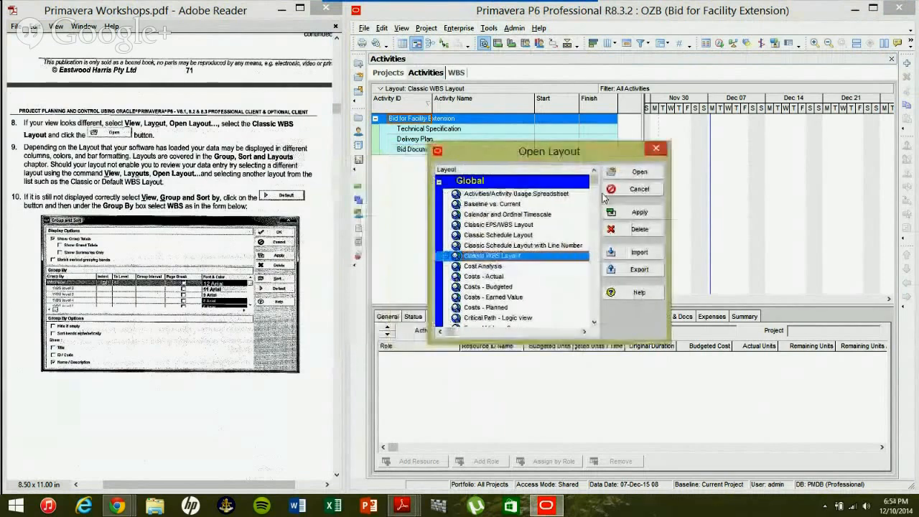
{"action": "left_click", "coordinate": [633, 212]}
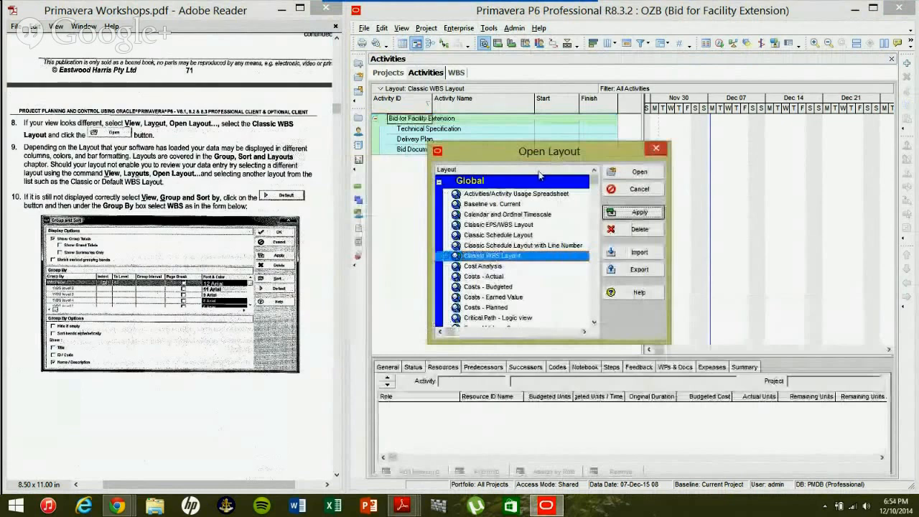
{"action": "left_click", "coordinate": [528, 266]}
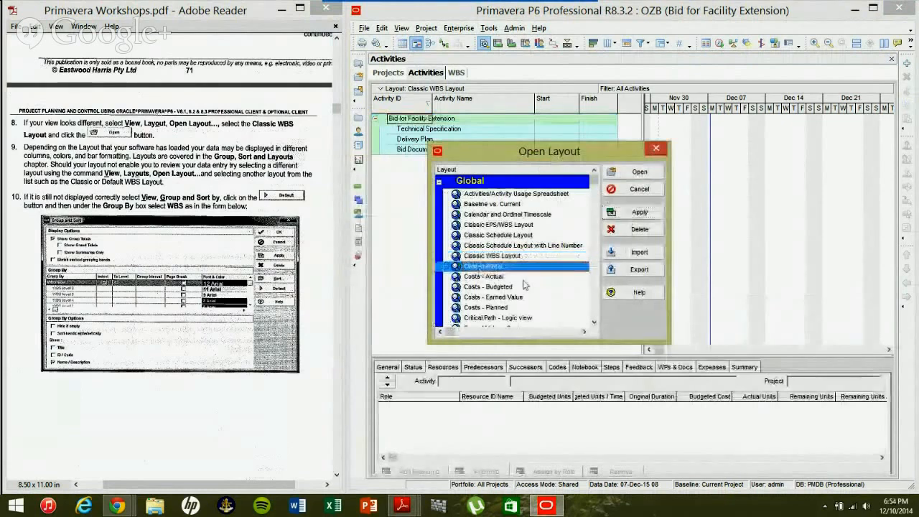
{"action": "left_click", "coordinate": [634, 212]}
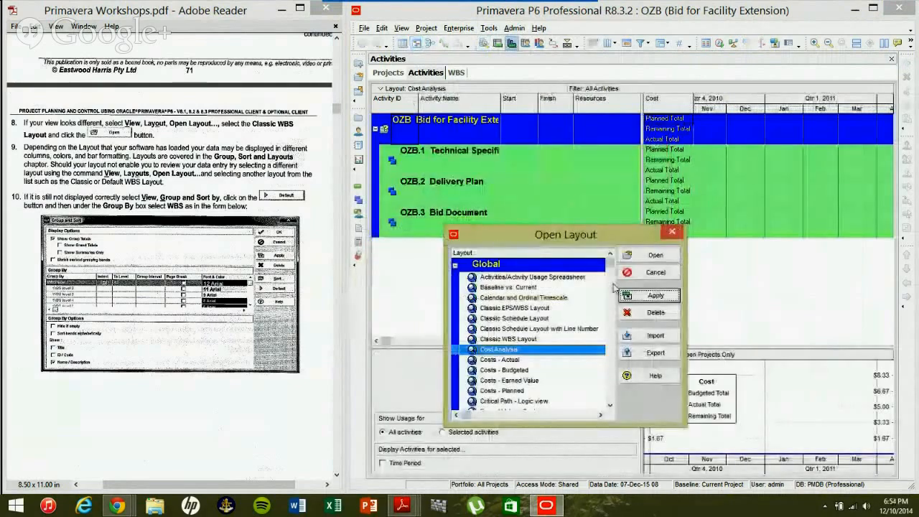
{"action": "key", "text": "Up"}
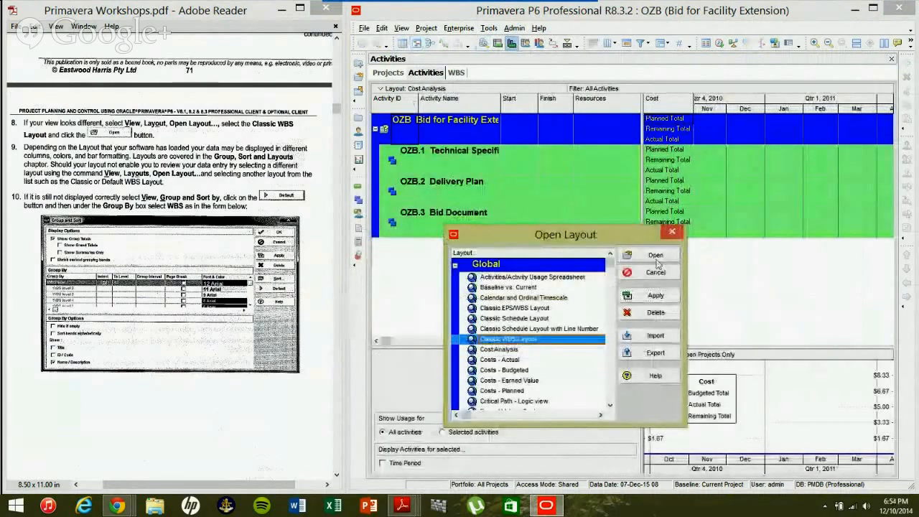
{"action": "left_click", "coordinate": [655, 257]}
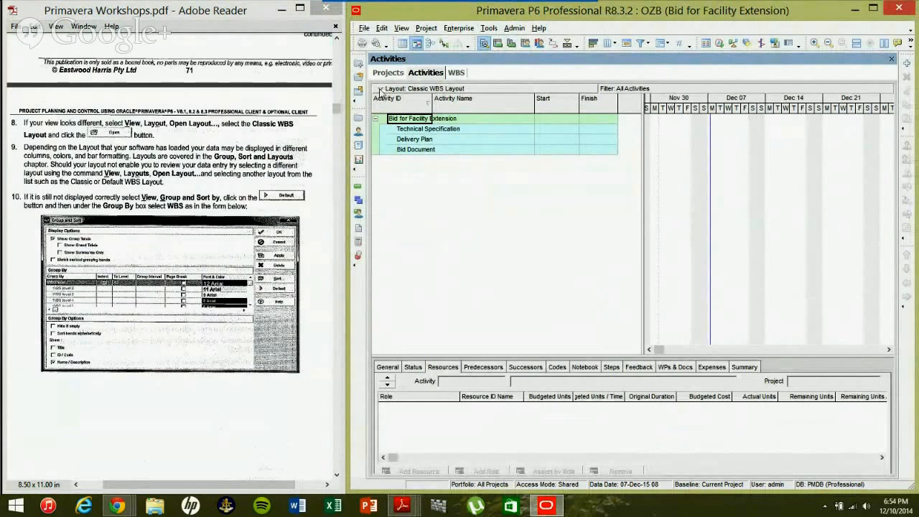
Search the layout menu and the activity table's context menu for grouping settings.
{"action": "left_click", "coordinate": [381, 90]}
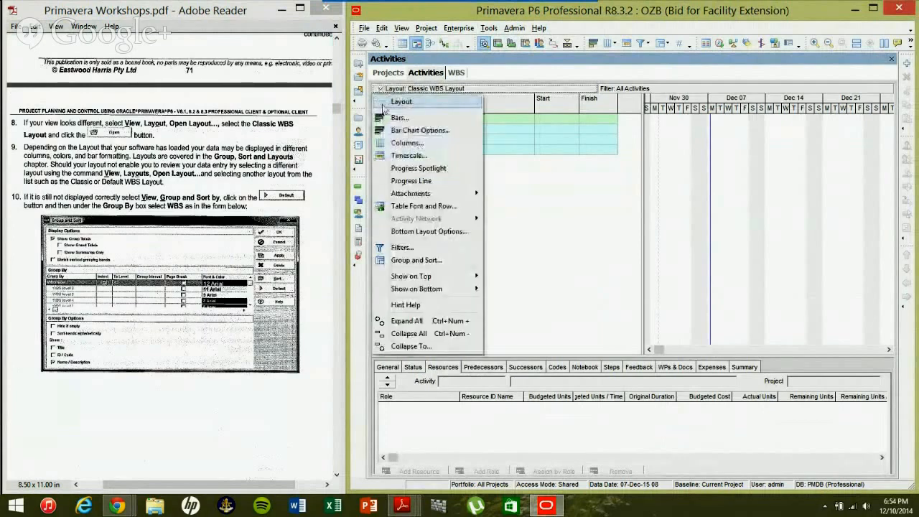
{"action": "mouse_move", "coordinate": [382, 107]}
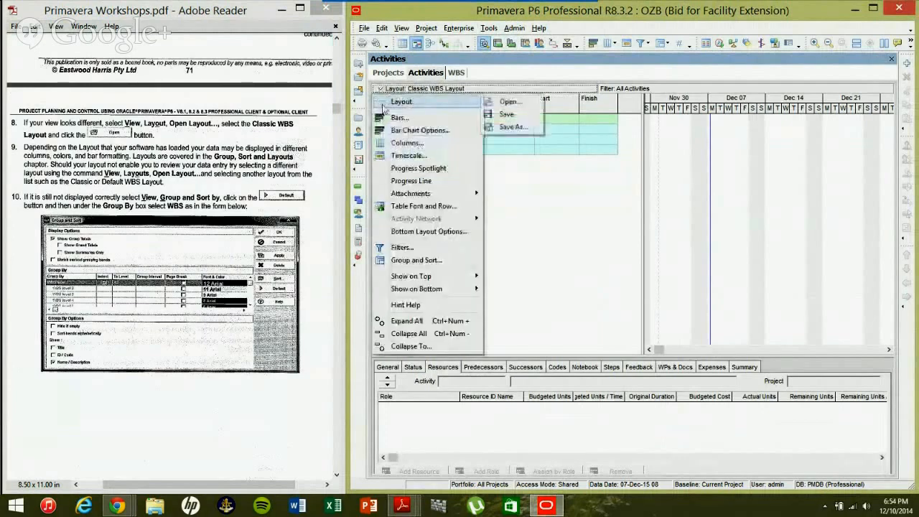
{"action": "right_click", "coordinate": [508, 218]}
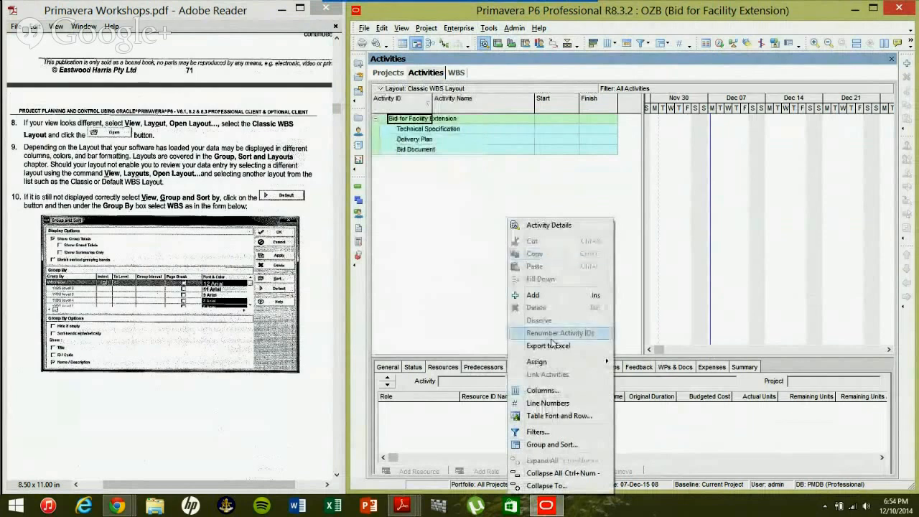
{"action": "left_click", "coordinate": [441, 268]}
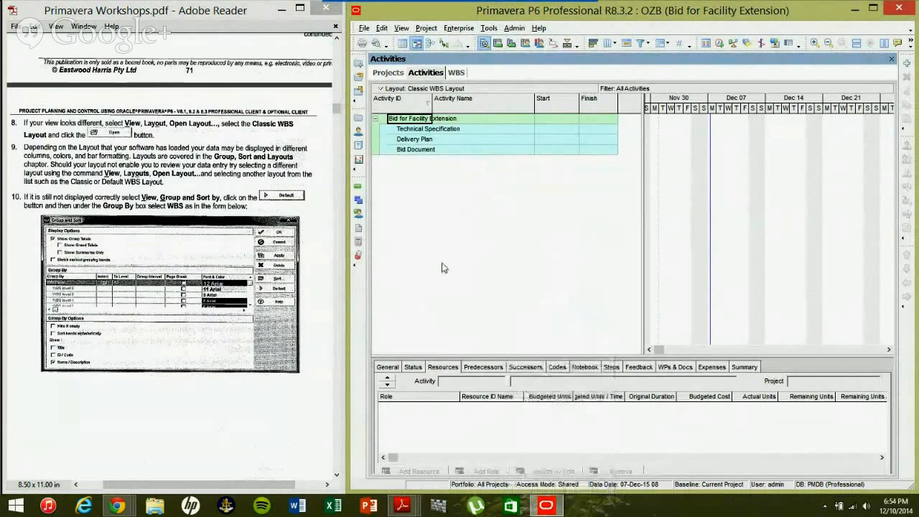
{"action": "left_click", "coordinate": [401, 28]}
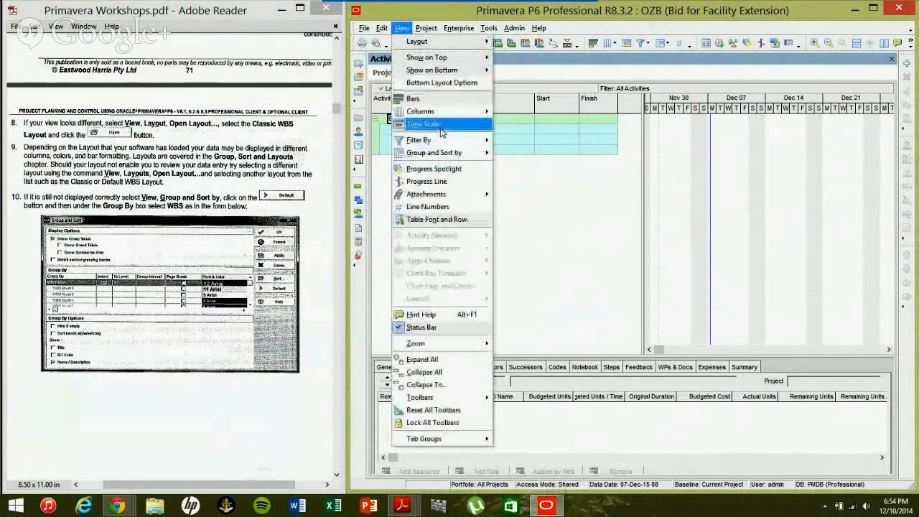
In Group and Sort, group the activities by WBS and apply with OK.
{"action": "left_click", "coordinate": [477, 153]}
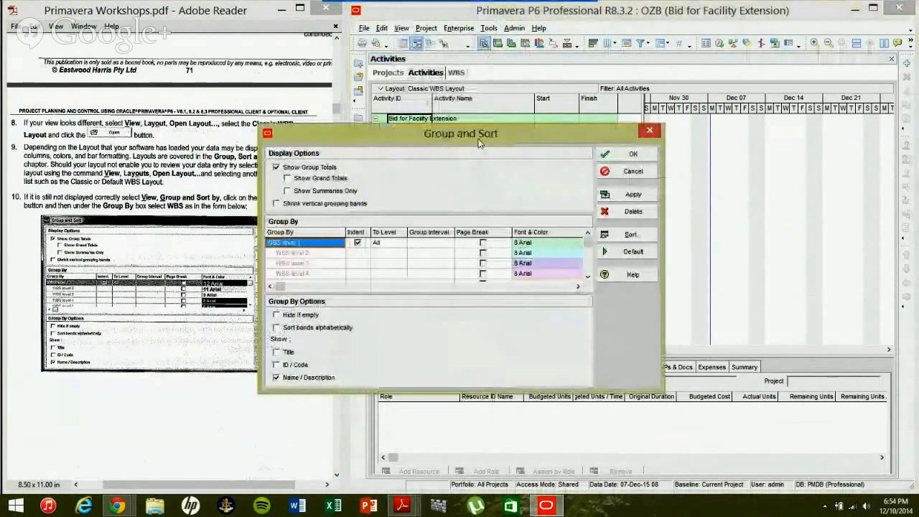
{"action": "left_click_drag", "start_coordinate": [480, 142], "coordinate": [555, 139]}
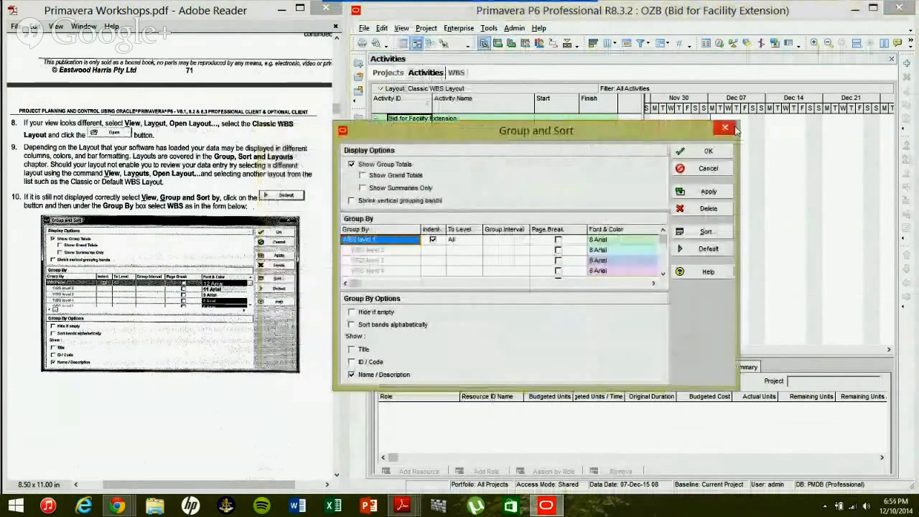
{"action": "left_click", "coordinate": [724, 128]}
{"action": "right_click", "coordinate": [591, 220]}
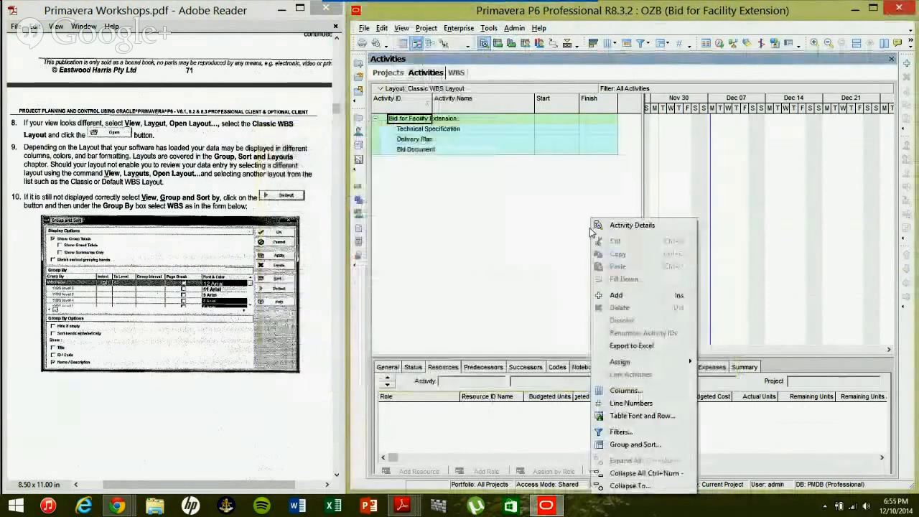
{"action": "left_click", "coordinate": [633, 444]}
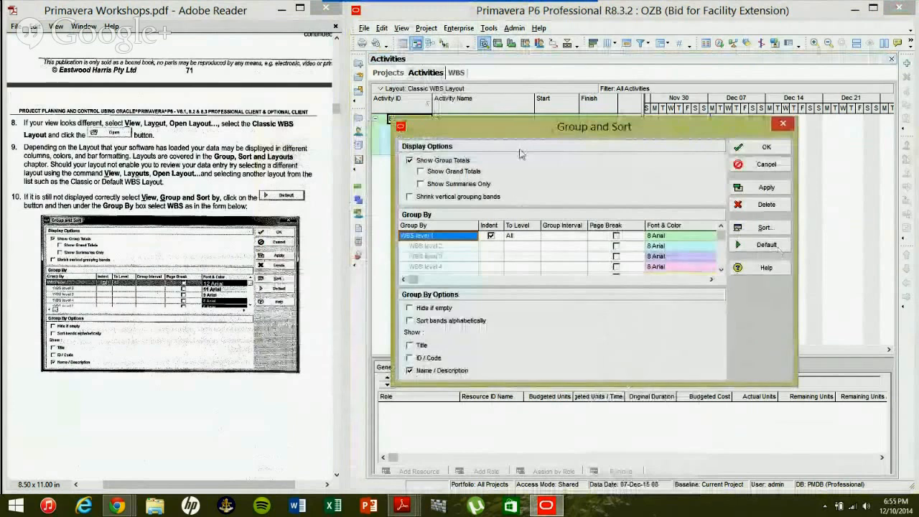
{"action": "left_click_drag", "start_coordinate": [535, 127], "coordinate": [538, 155]}
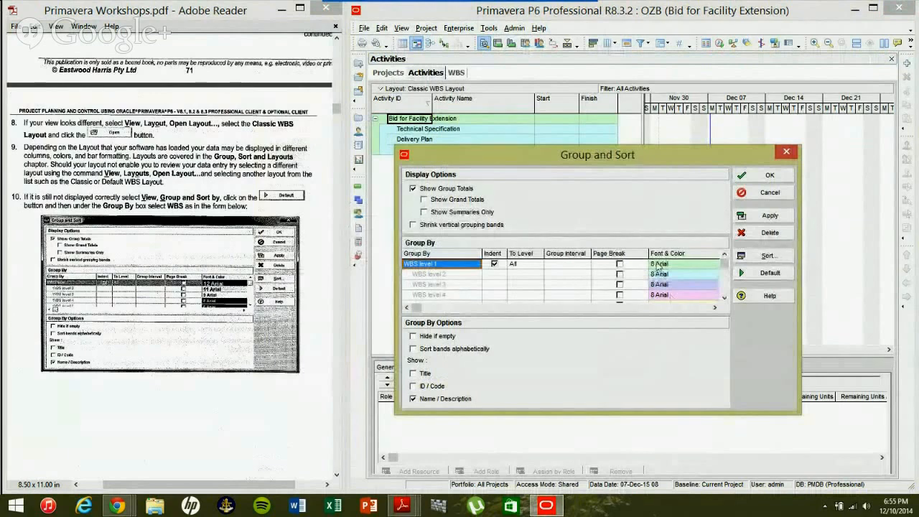
{"action": "left_click", "coordinate": [770, 176]}
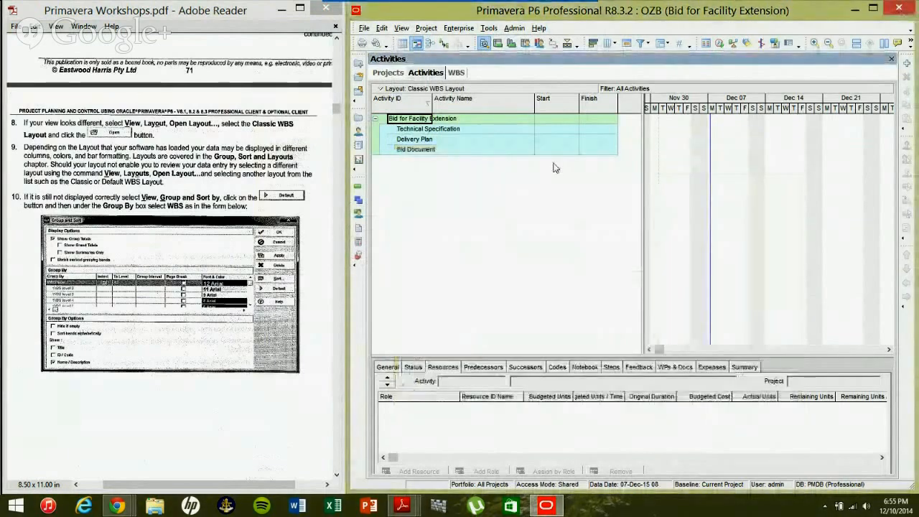
Scroll the PDF guide back to steps 3–7 and open the Activities table's Columns dialog.
{"action": "left_click", "coordinate": [303, 188]}
{"action": "scroll", "coordinate": [302, 188], "scroll_direction": "up", "scroll_amount": 3}
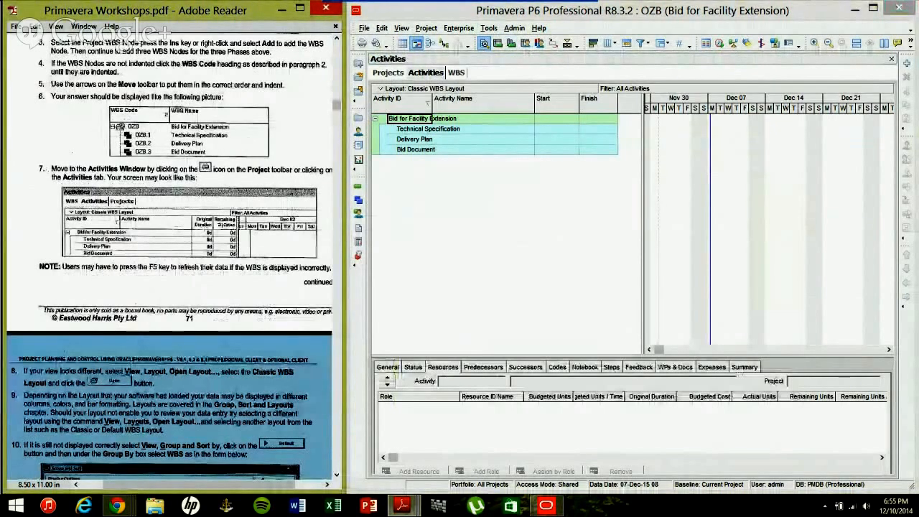
{"action": "right_click", "coordinate": [508, 202]}
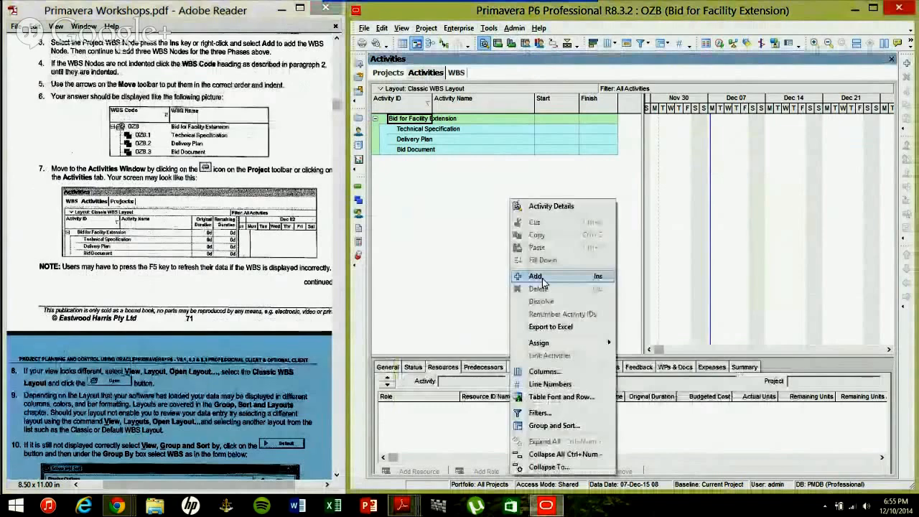
{"action": "left_click", "coordinate": [544, 372]}
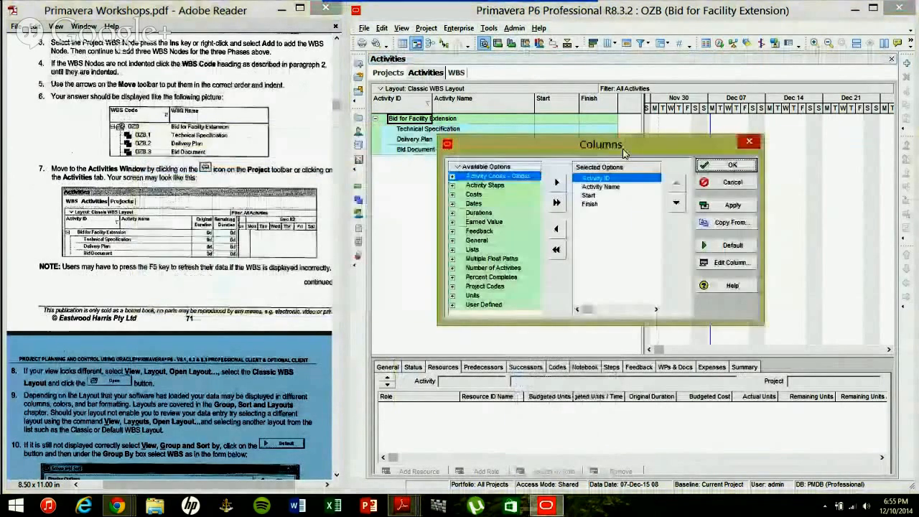
Remove Start and Finish from the selected columns, keeping only Activity ID and Activity Name.
{"action": "left_click_drag", "start_coordinate": [623, 152], "coordinate": [686, 162]}
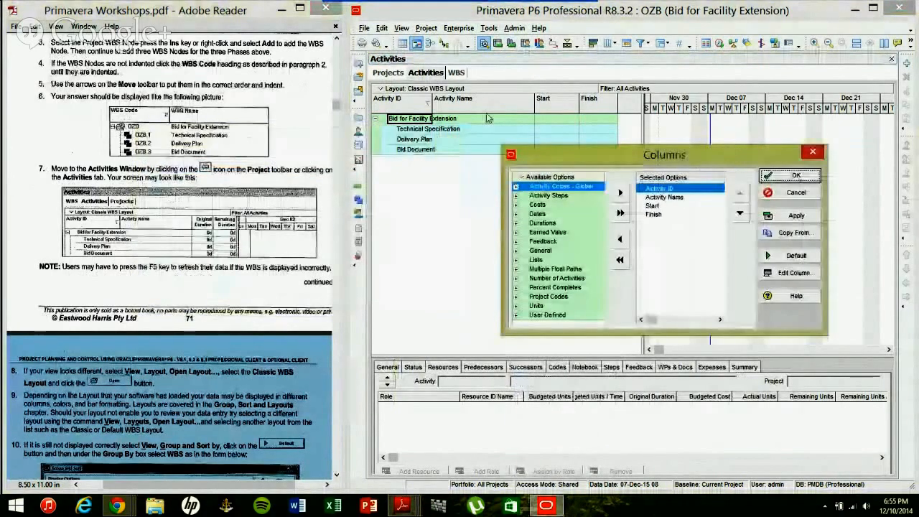
{"action": "left_click", "coordinate": [653, 206]}
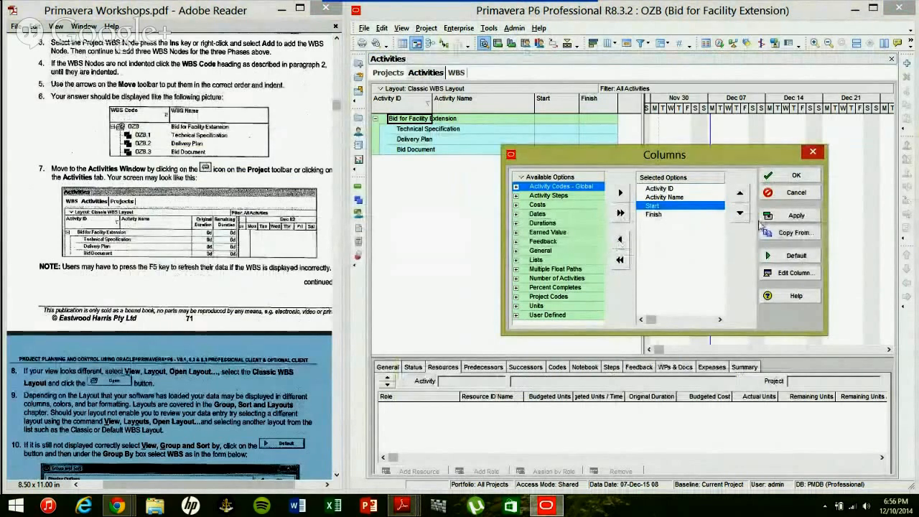
{"action": "double_click", "coordinate": [659, 214]}
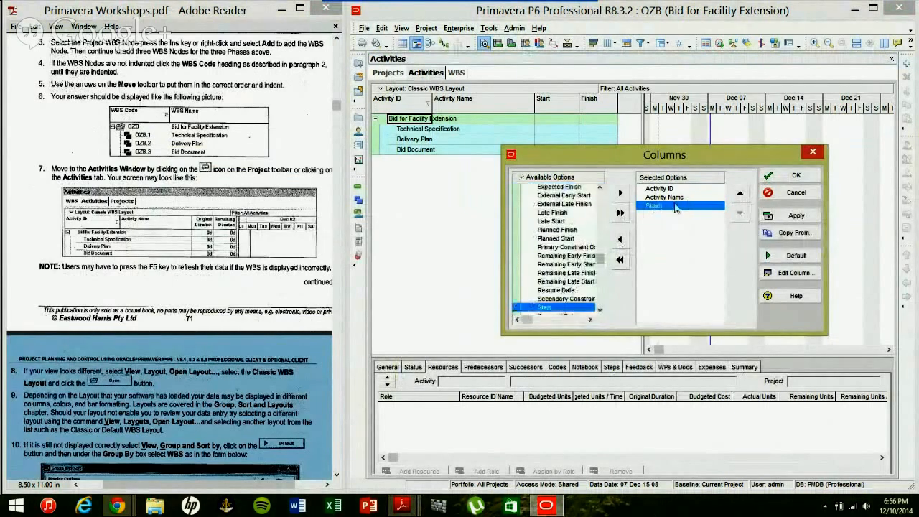
{"action": "double_click", "coordinate": [675, 206]}
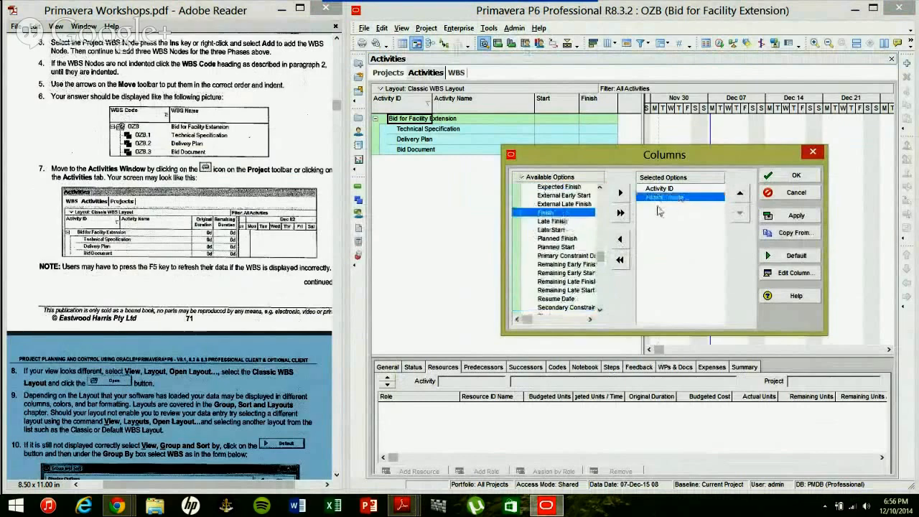
{"action": "left_click_drag", "start_coordinate": [600, 257], "coordinate": [600, 191]}
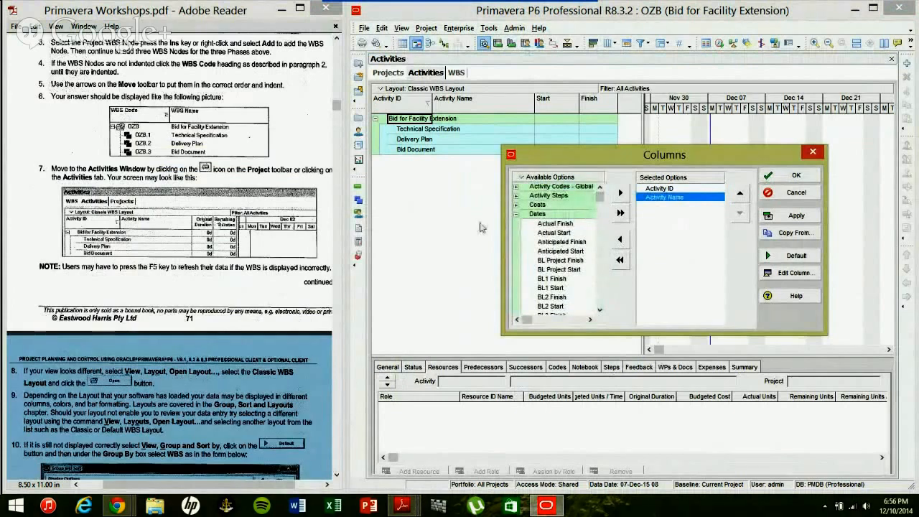
Collapse the Dates group and show the available columns as a flat alphabetical list.
{"action": "left_click", "coordinate": [515, 214]}
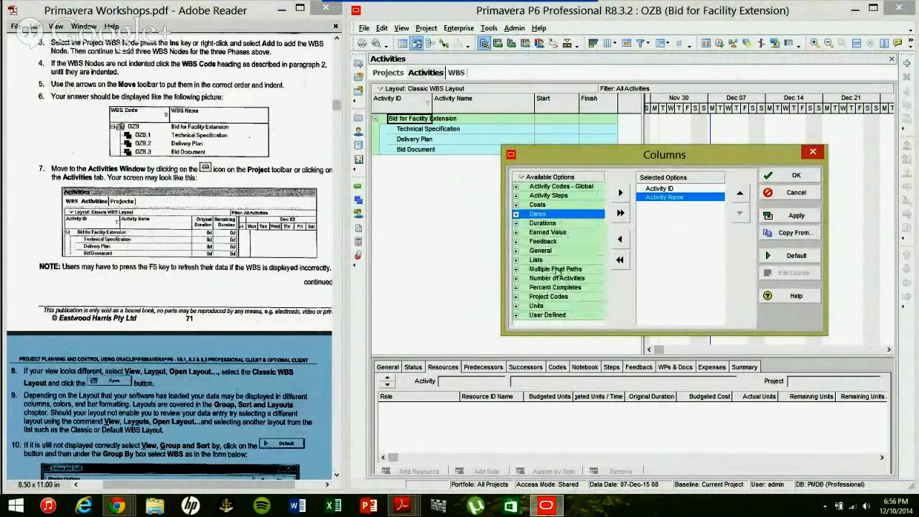
{"action": "right_click", "coordinate": [521, 184]}
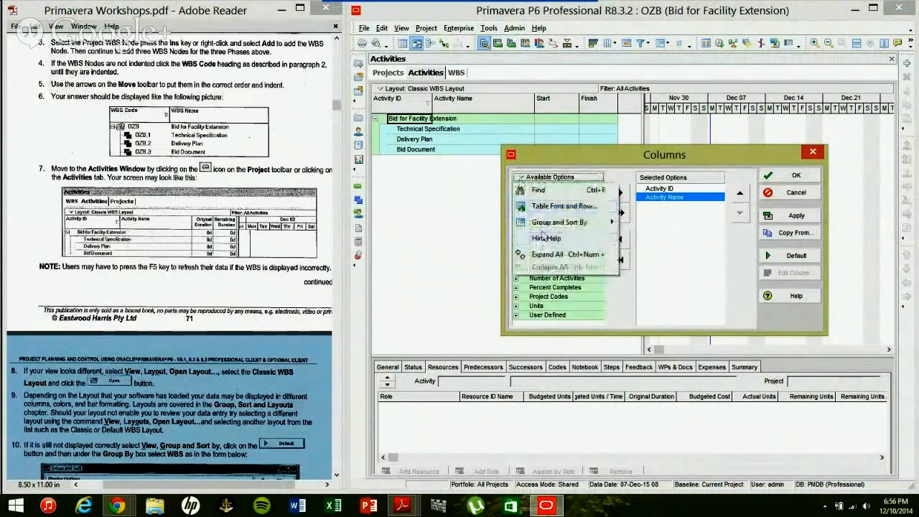
{"action": "mouse_move", "coordinate": [559, 222]}
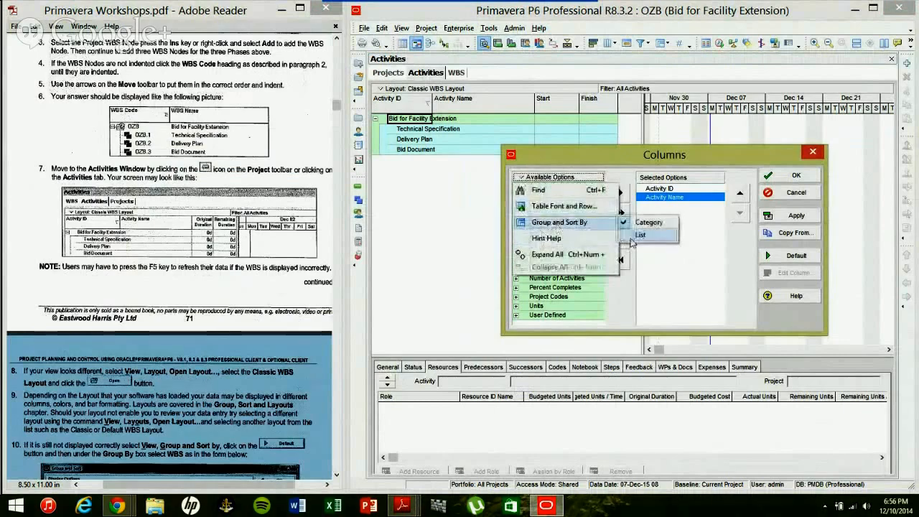
{"action": "left_click", "coordinate": [627, 239]}
{"action": "left_click_drag", "start_coordinate": [600, 194], "coordinate": [599, 257]}
Add Original Duration then Remaining Duration to the selected columns, and apply the change.
{"action": "left_click", "coordinate": [560, 264]}
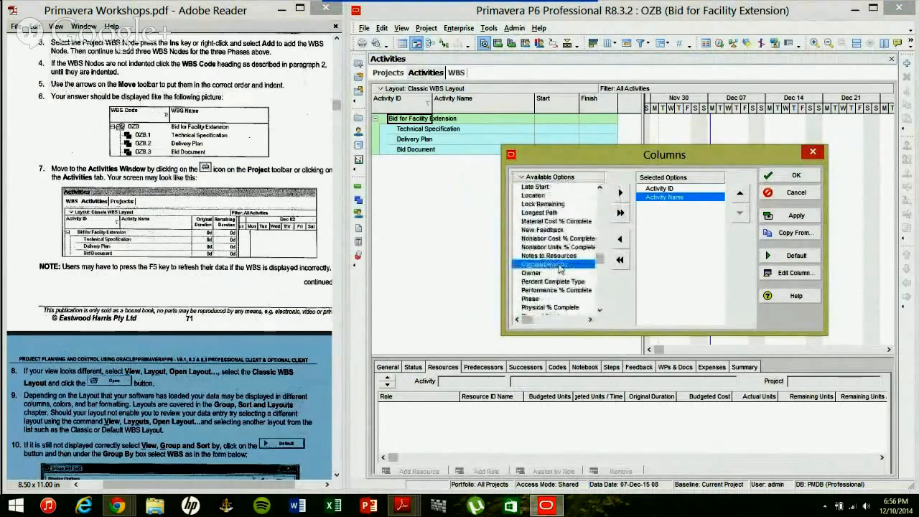
{"action": "double_click", "coordinate": [560, 264]}
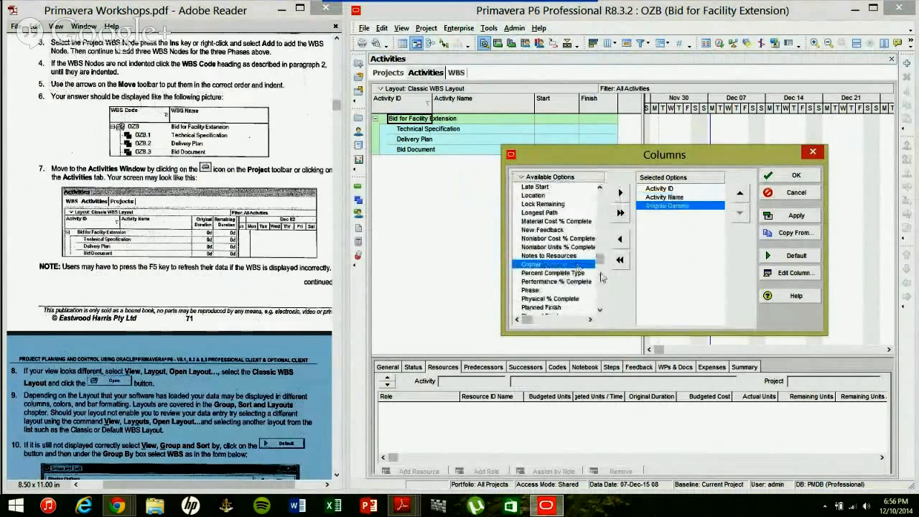
{"action": "left_click_drag", "start_coordinate": [599, 262], "coordinate": [599, 276]}
{"action": "left_click_drag", "start_coordinate": [560, 196], "coordinate": [677, 207]}
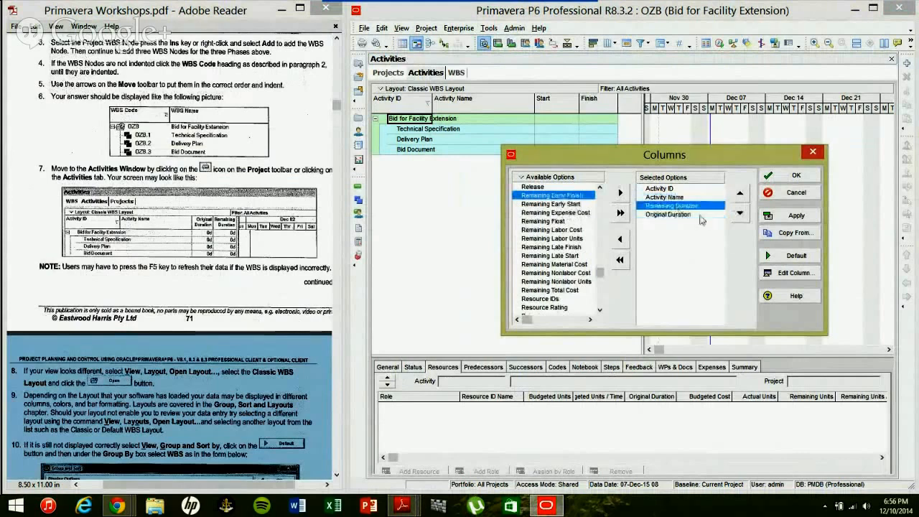
{"action": "left_click", "coordinate": [740, 217]}
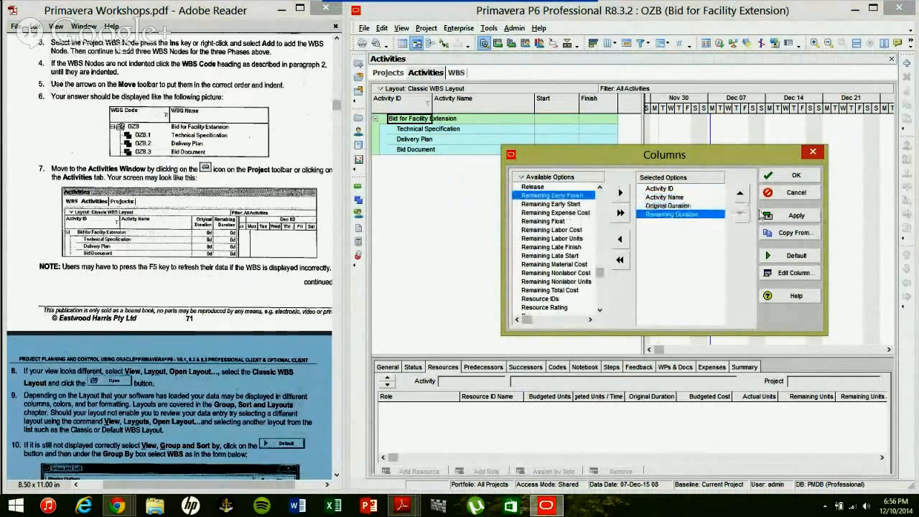
{"action": "left_click", "coordinate": [794, 224]}
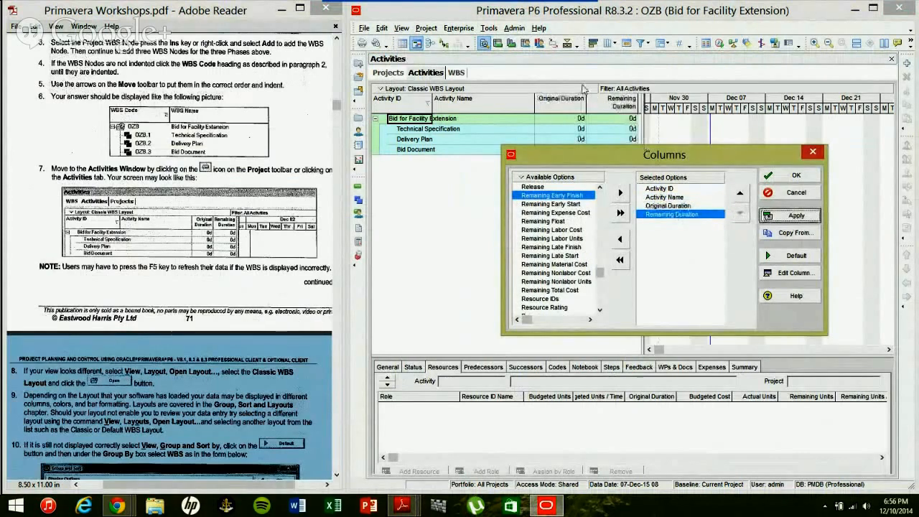
{"action": "left_click", "coordinate": [784, 179]}
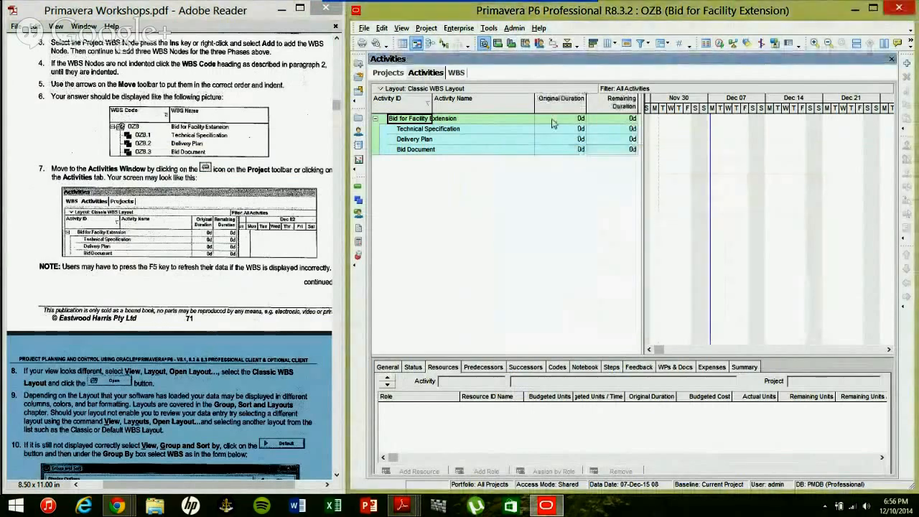
{"action": "scroll", "coordinate": [261, 294], "scroll_direction": "down", "scroll_amount": 5}
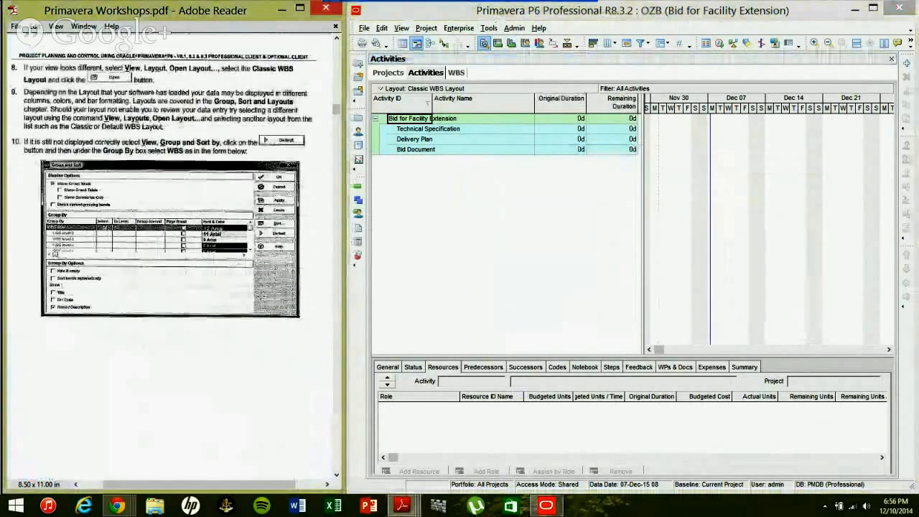